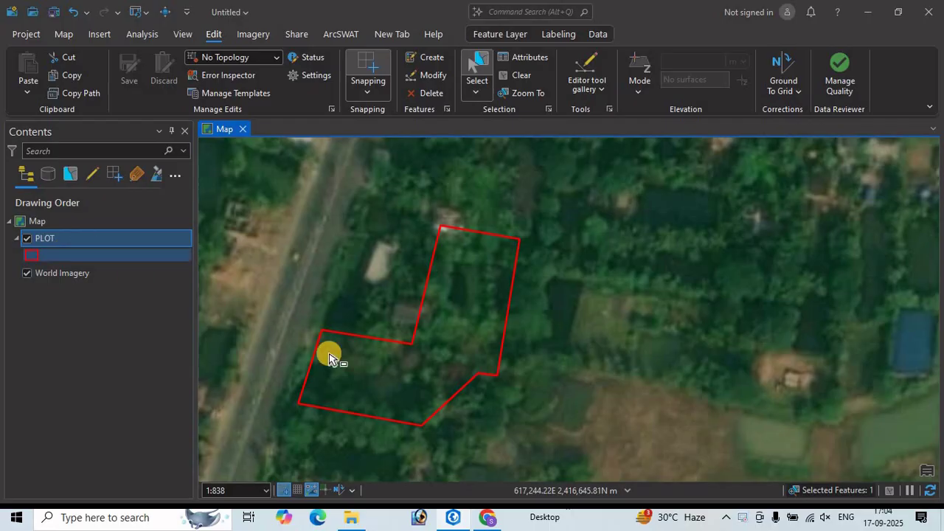
Check the source and spatial reference details of the PLOT layer in its properties.
right_click(73, 237)
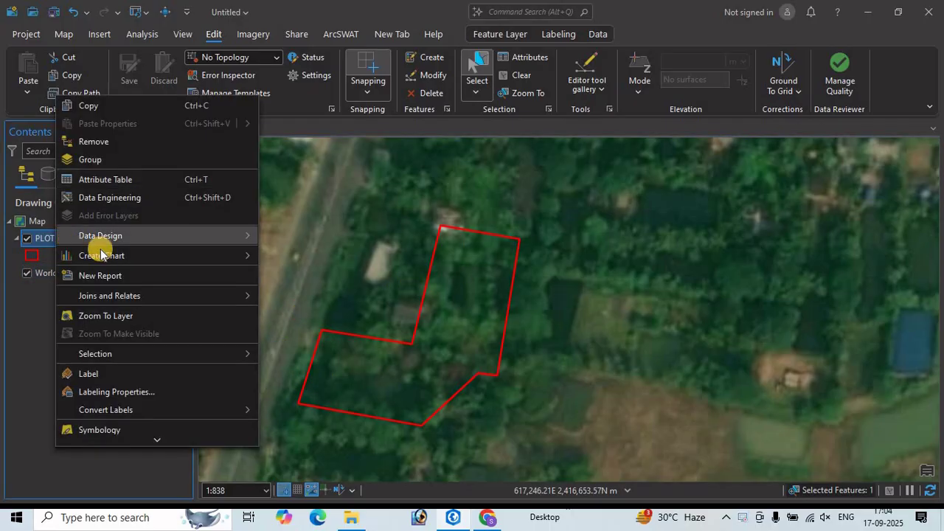
scroll(111, 418, down, 3)
click(110, 435)
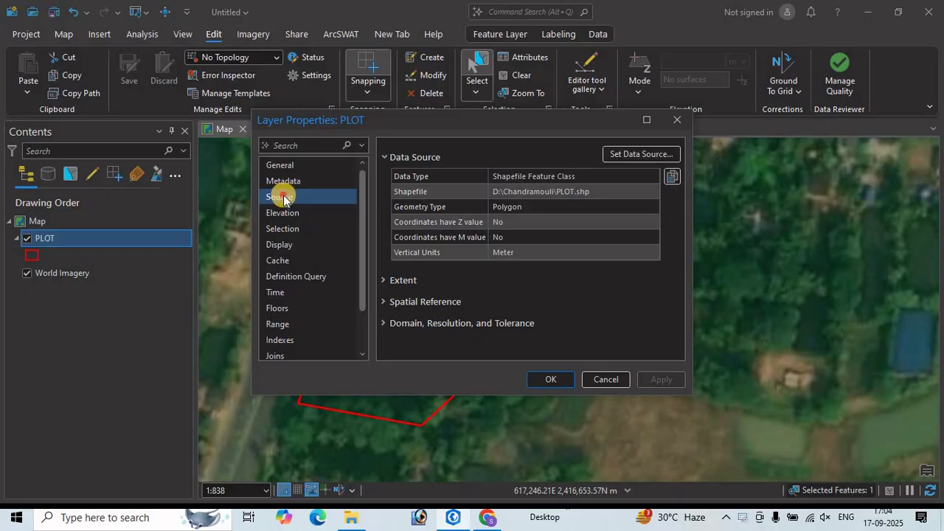
click(383, 302)
scroll(460, 281, down, 2)
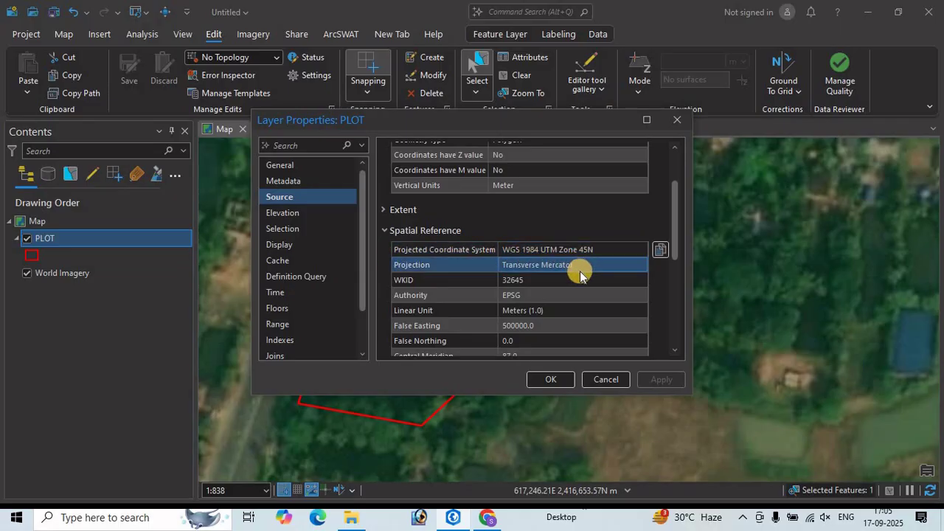
scroll(583, 277, down, 5)
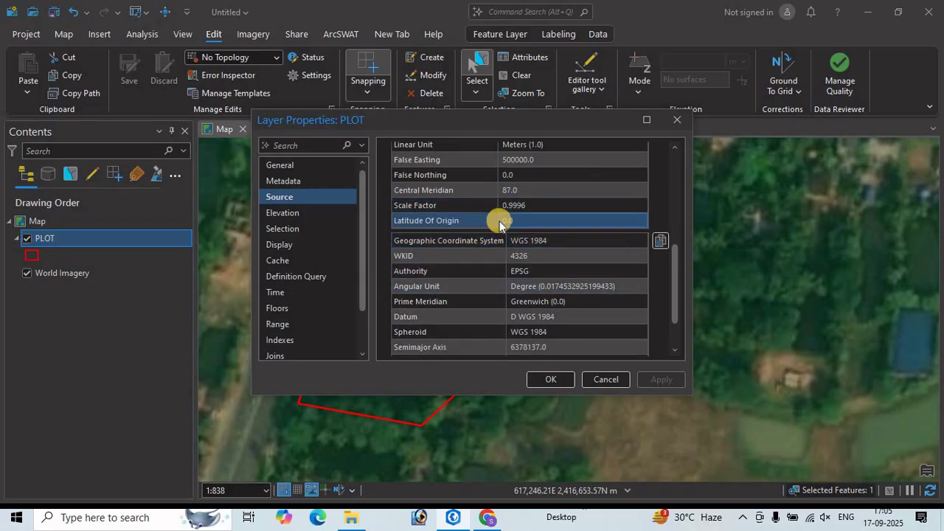
click(550, 380)
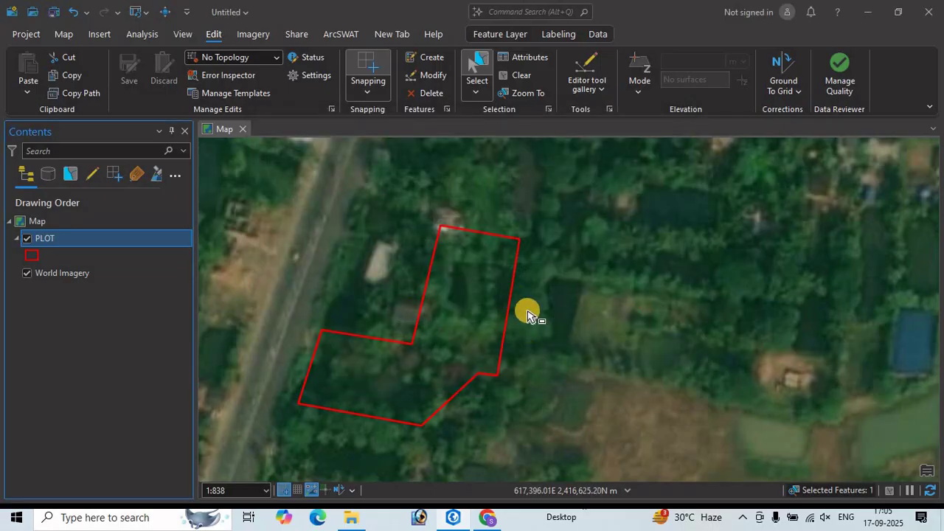
Start the Divide tool from the feature modification tools.
click(215, 35)
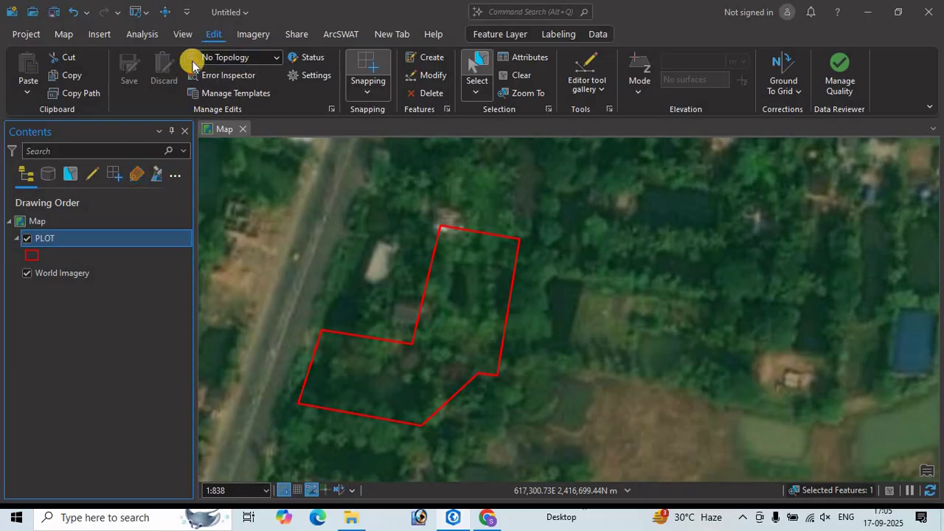
click(433, 77)
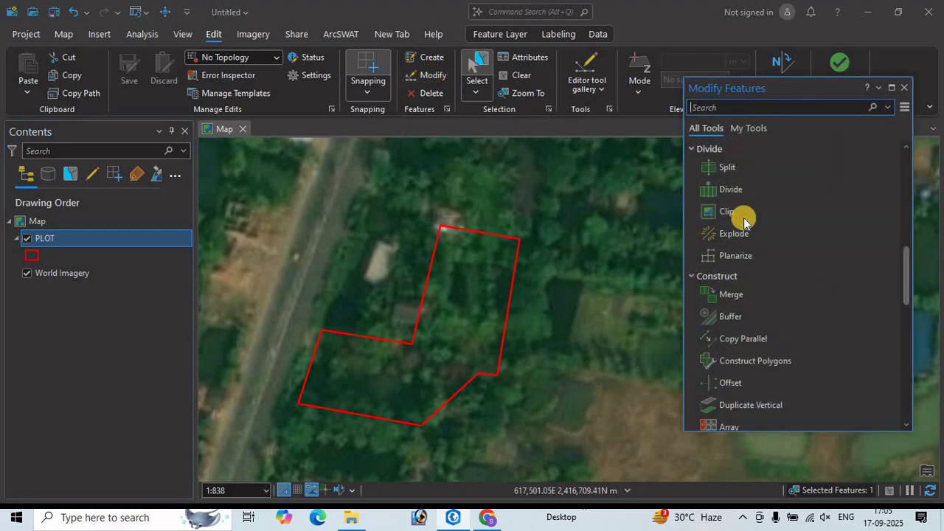
scroll(793, 258, down, 2)
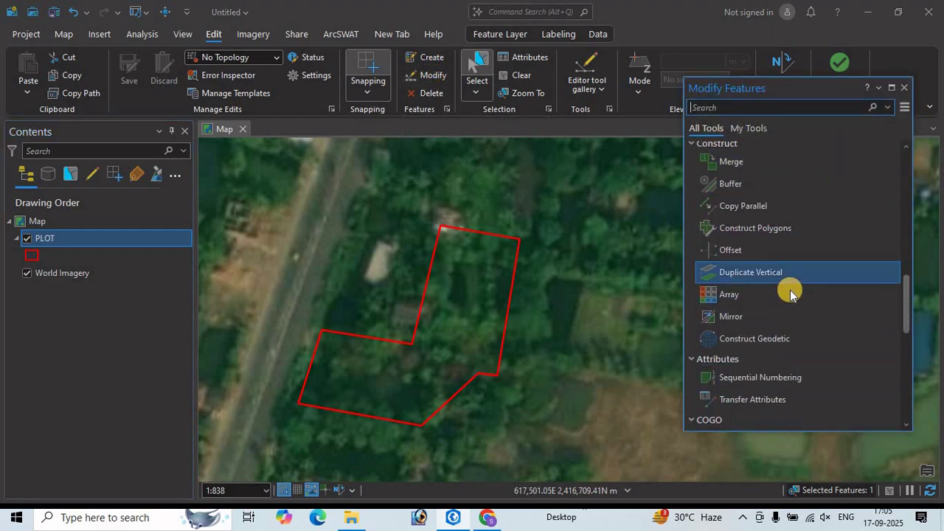
scroll(787, 267, up, 4)
scroll(823, 268, down, 1)
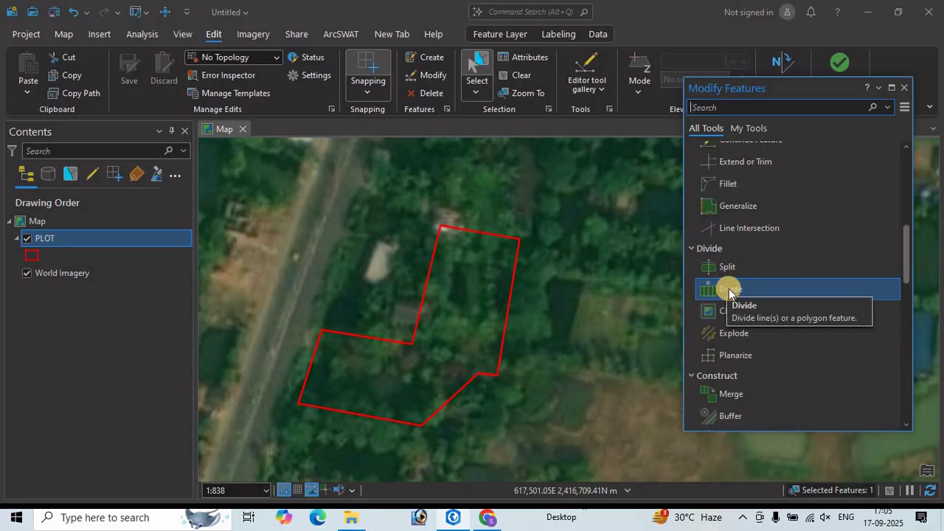
click(771, 292)
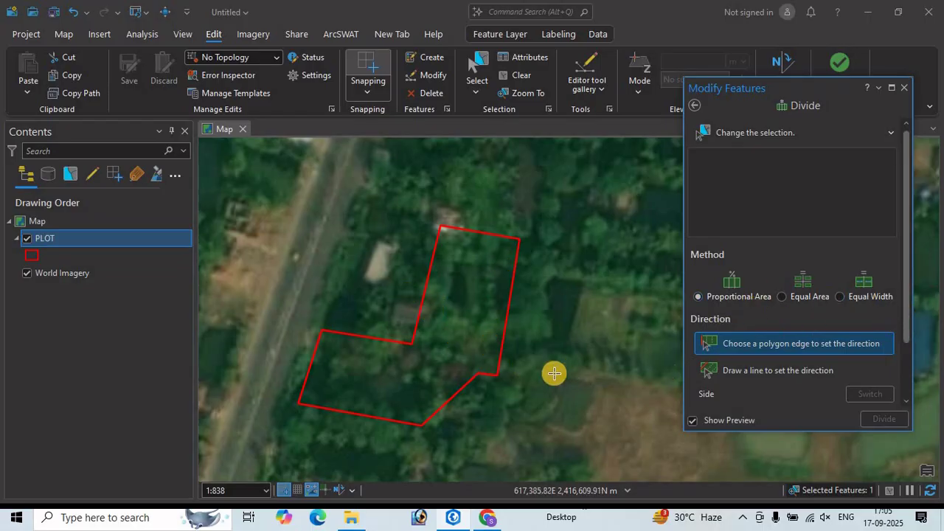
Select the PLOT polygon as the feature to divide and set the proportional area division to 4 parts.
click(756, 138)
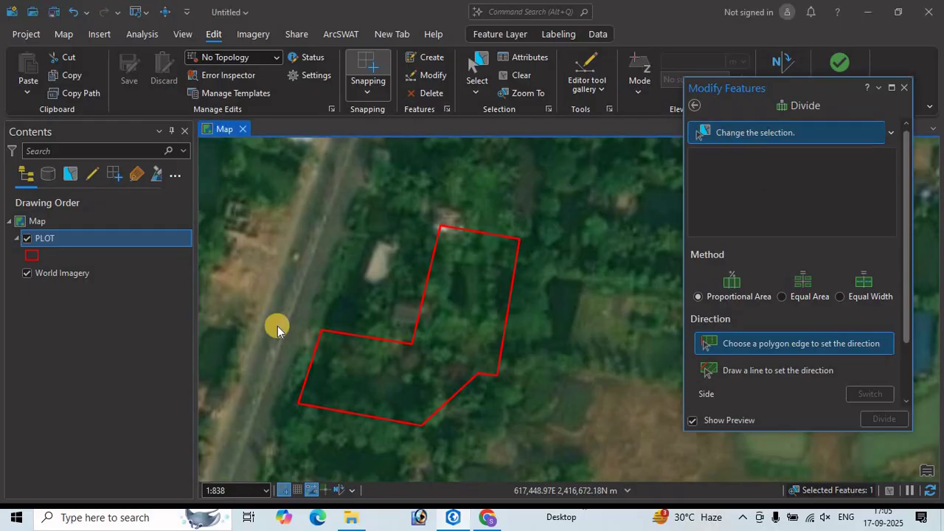
drag(258, 259, 399, 339)
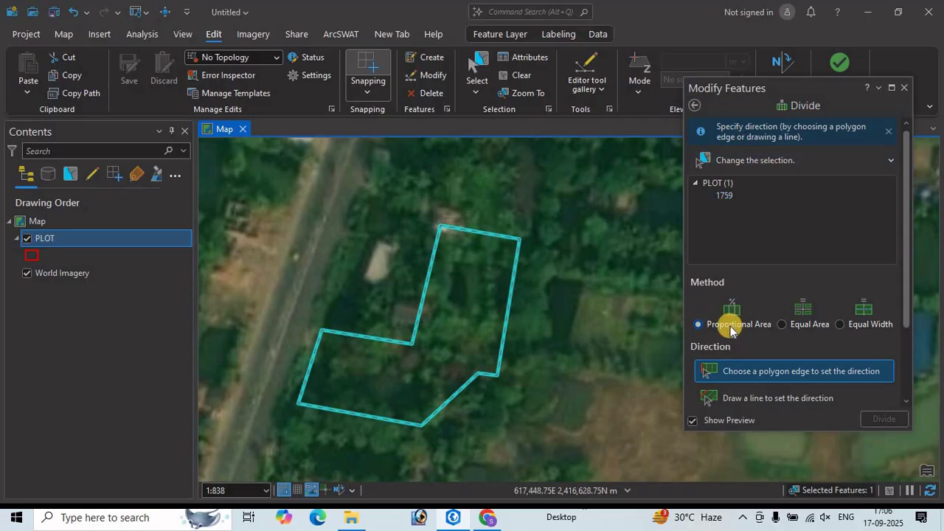
drag(913, 332, 895, 370)
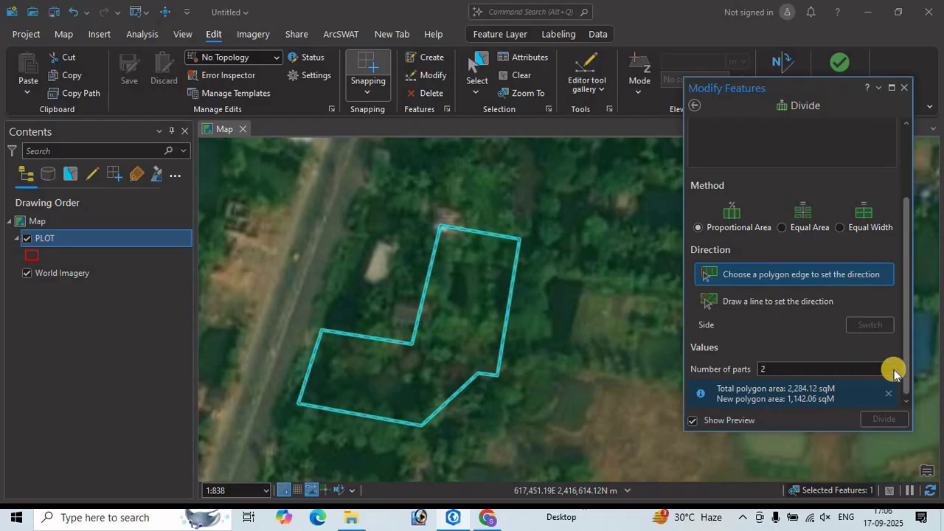
click(891, 366)
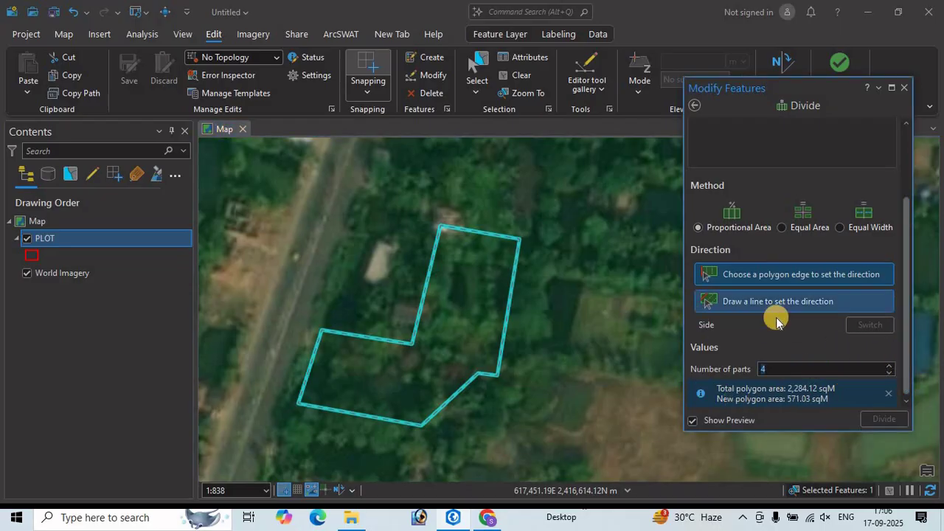
Try the plot's western roadside edge and its northern edge as the division direction.
click(723, 281)
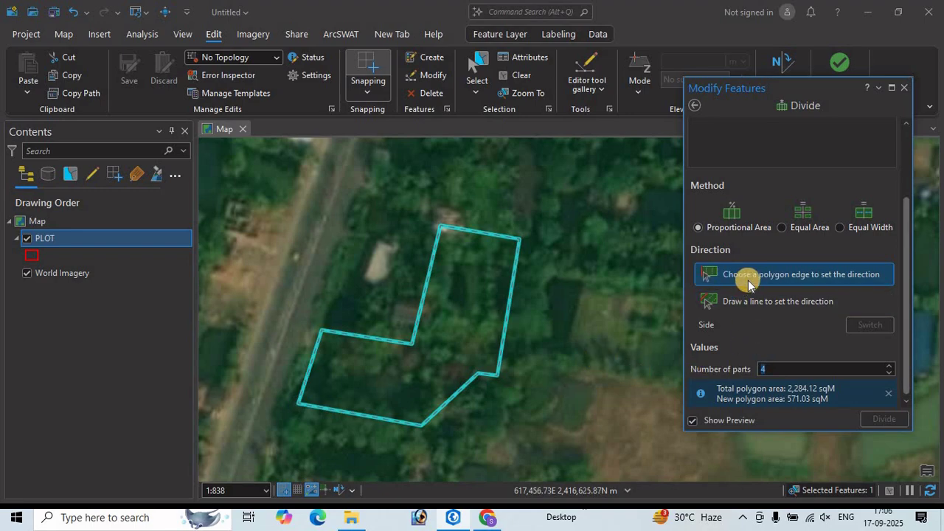
click(793, 276)
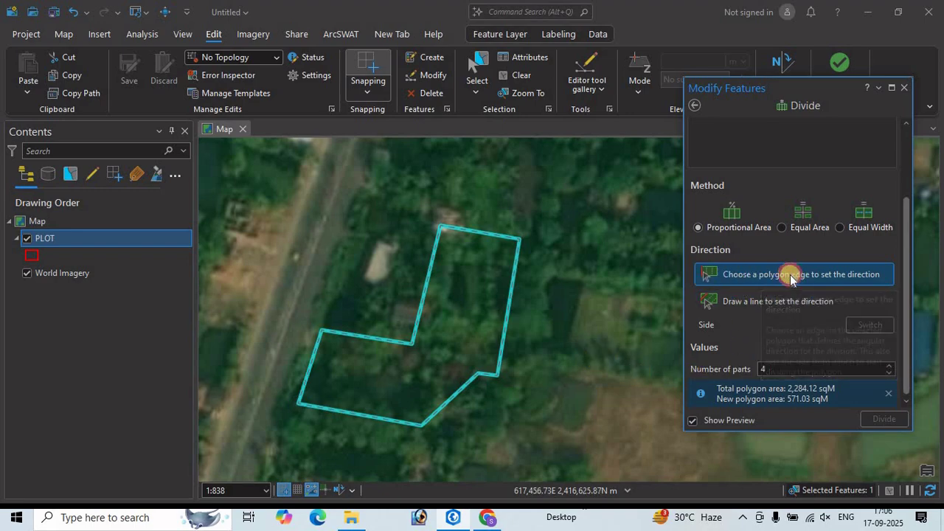
click(309, 371)
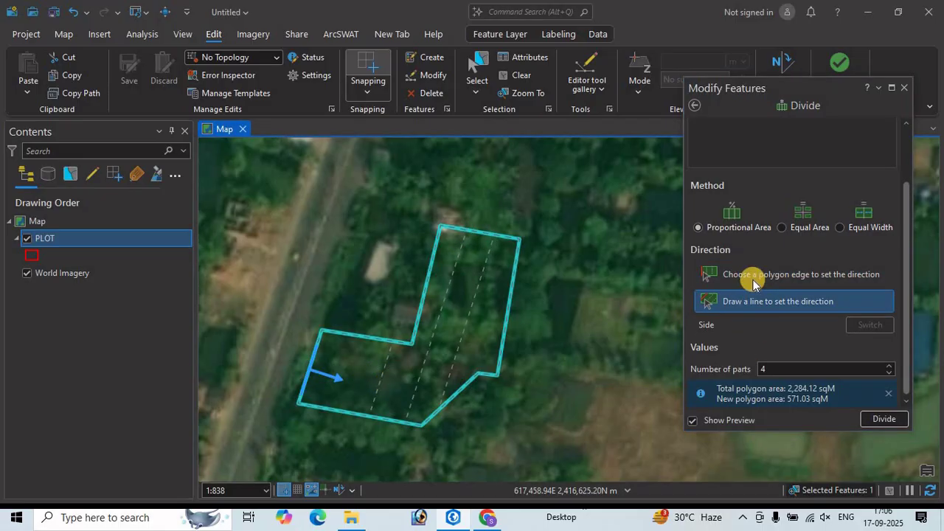
click(731, 275)
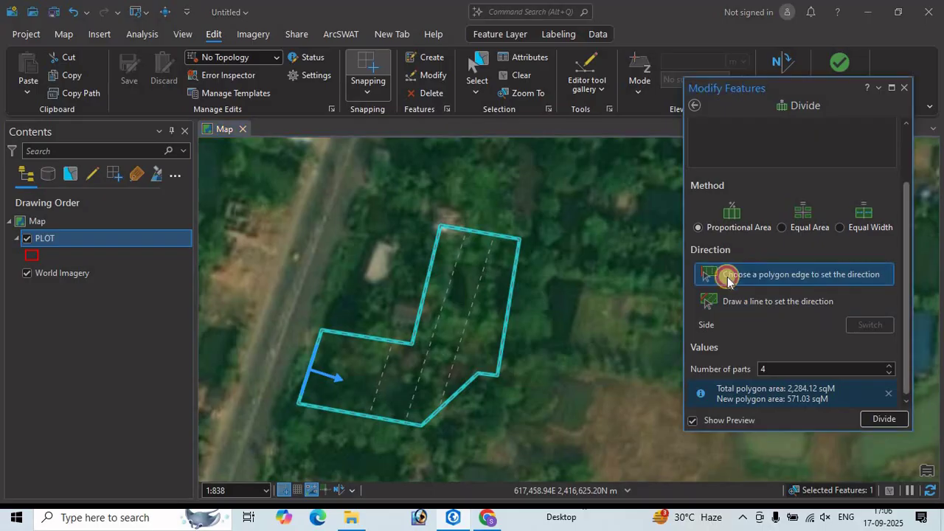
click(484, 234)
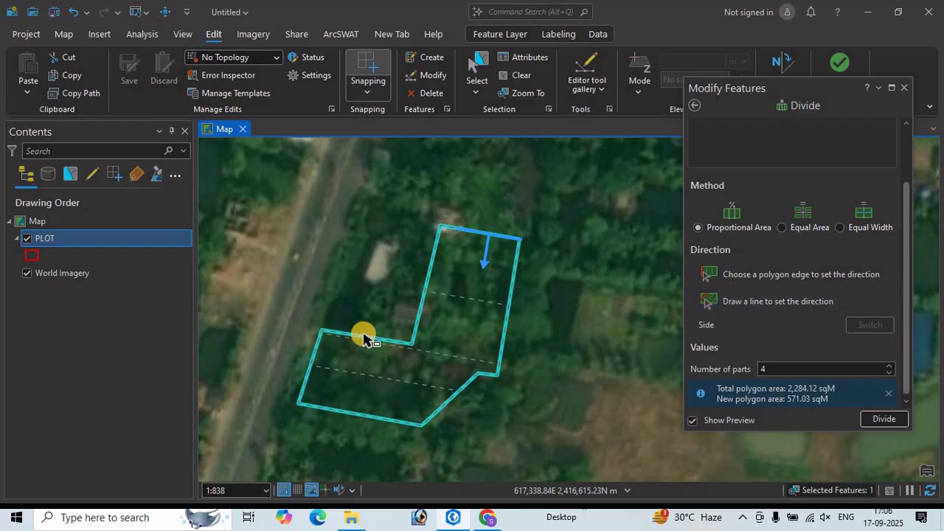
Divide the plot along a diagonal direction line drawn from the northern section's west edge to just beyond the southeast corner.
click(747, 301)
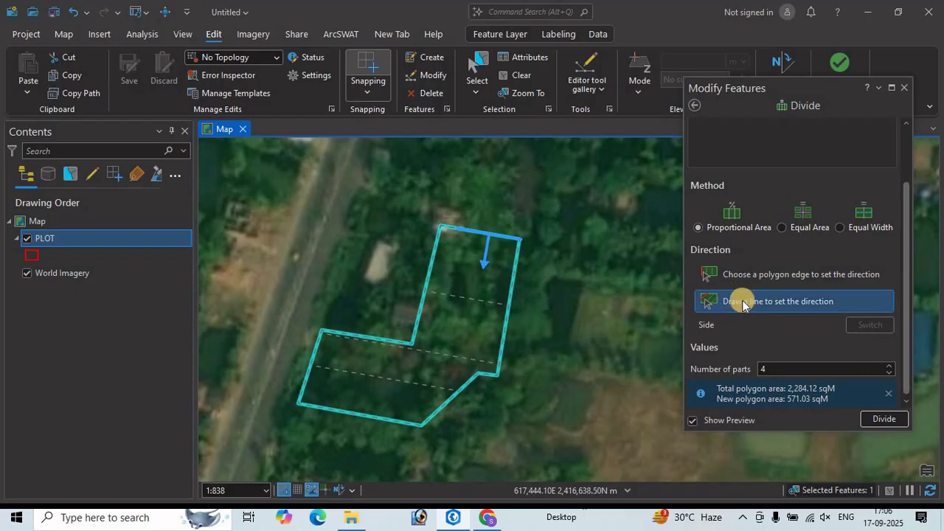
click(427, 277)
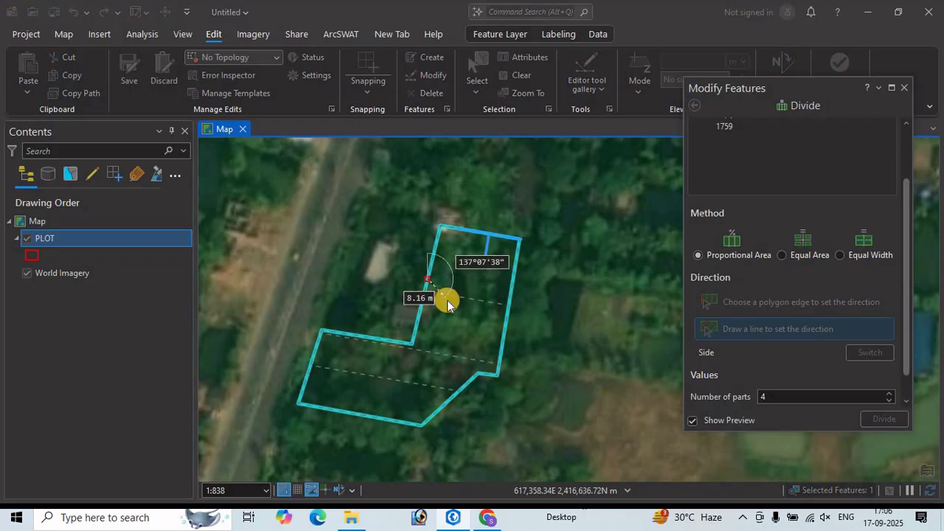
click(511, 385)
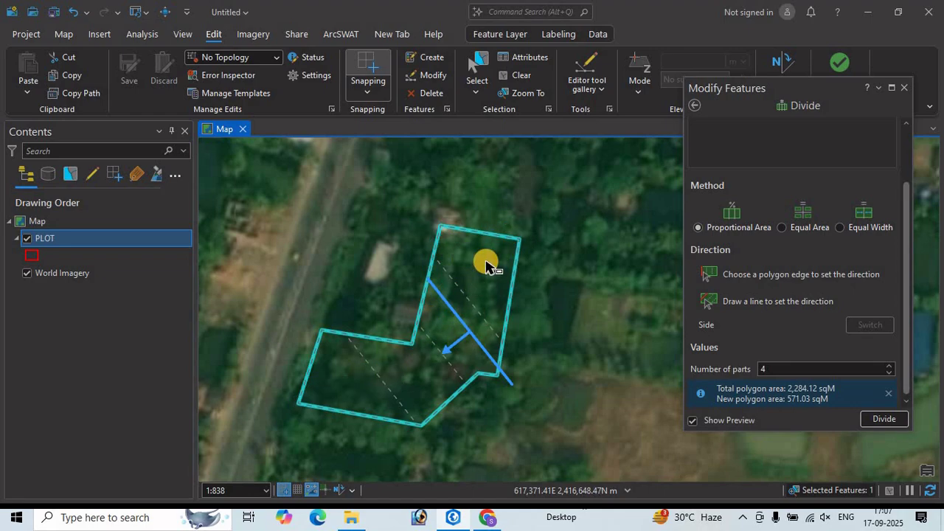
click(878, 418)
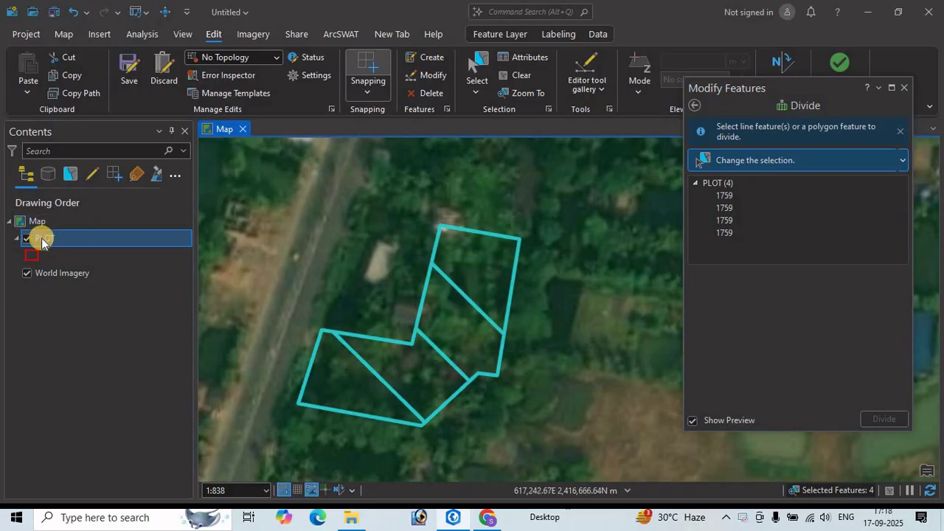
Open the attribute table of the PLOT layer.
right_click(64, 240)
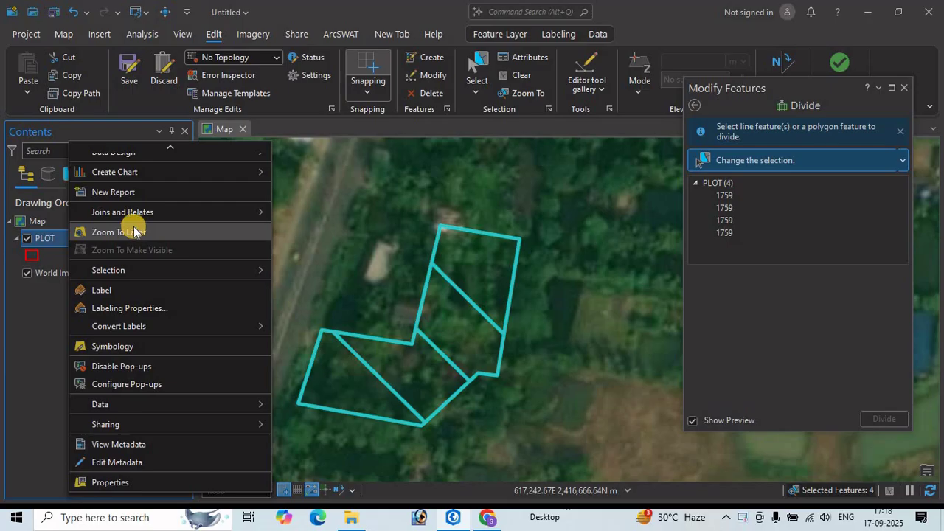
scroll(107, 235, up, 3)
click(109, 230)
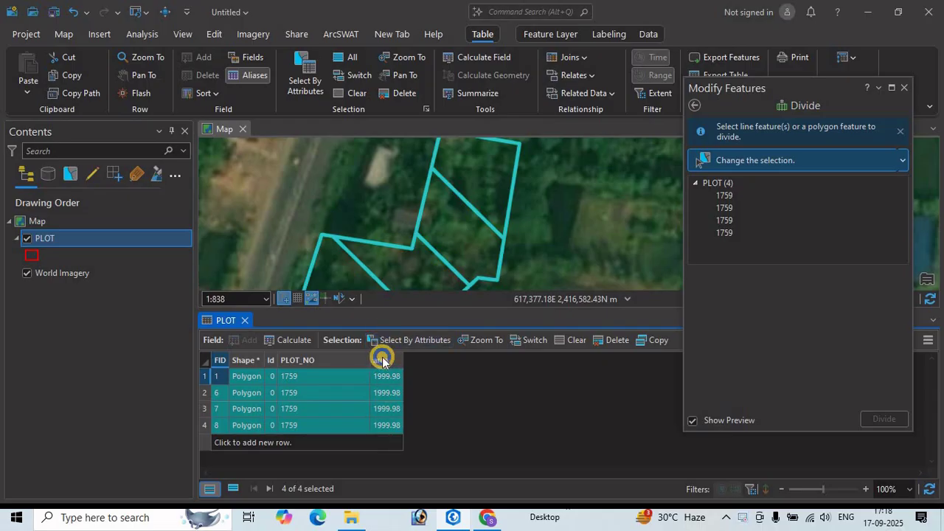
Calculate the area field of the selected PLOT records as Area (geodesic) in Square International Feet.
right_click(383, 361)
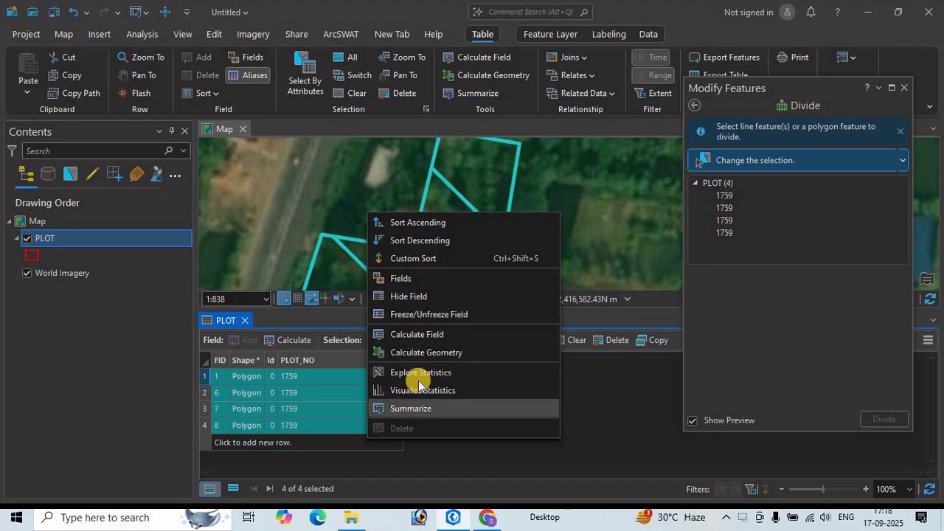
click(427, 353)
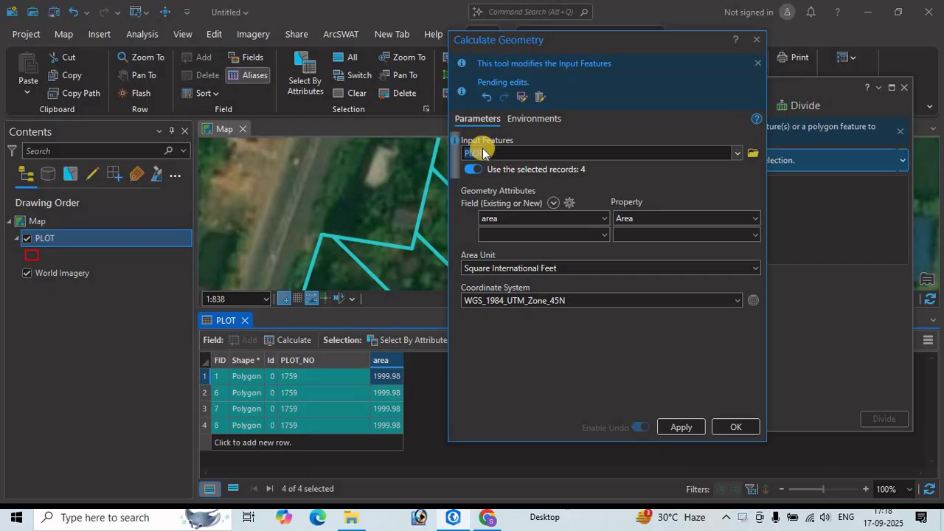
click(476, 156)
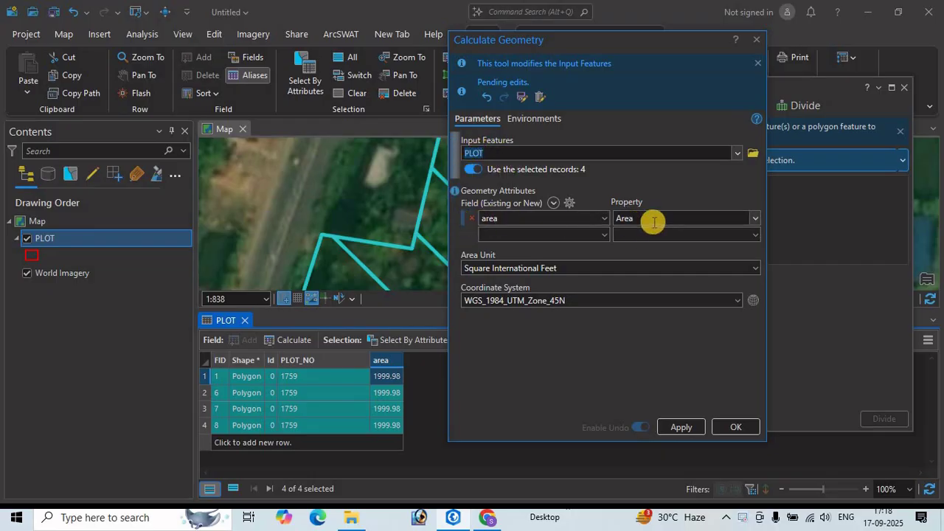
click(755, 220)
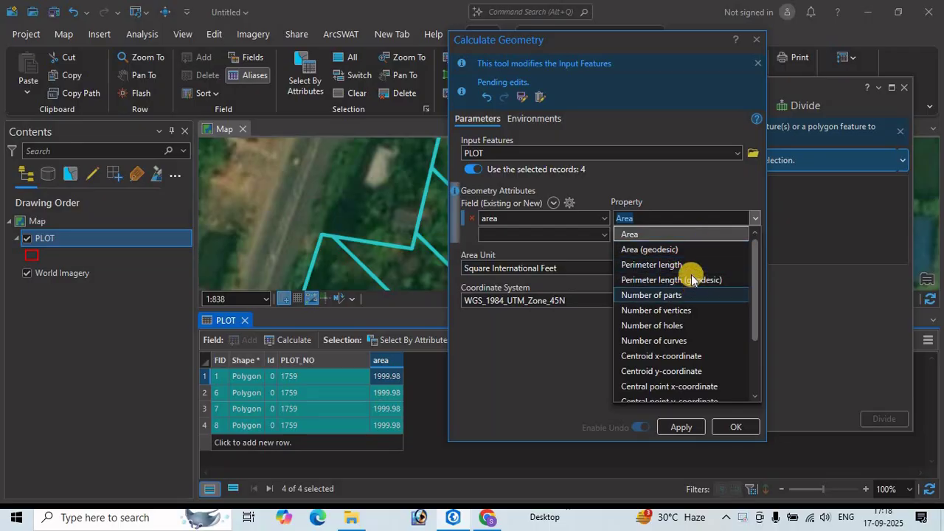
click(639, 251)
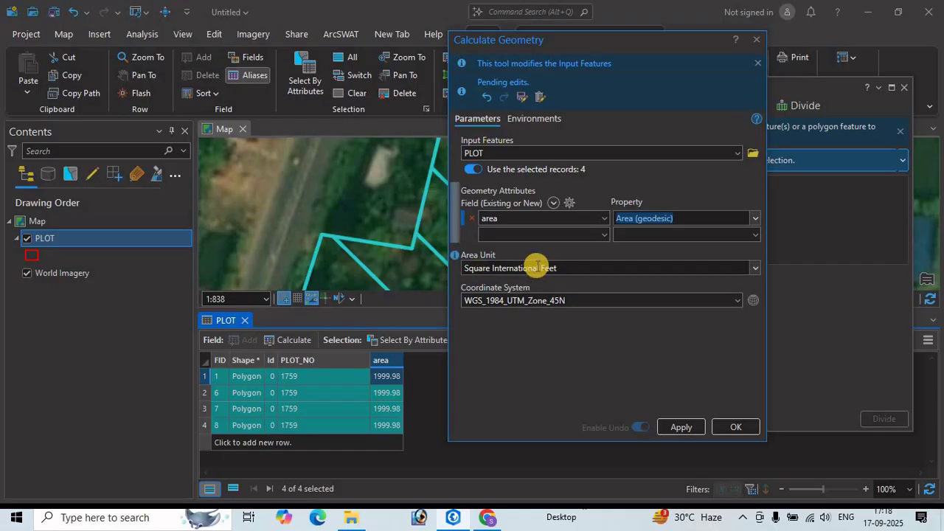
click(743, 267)
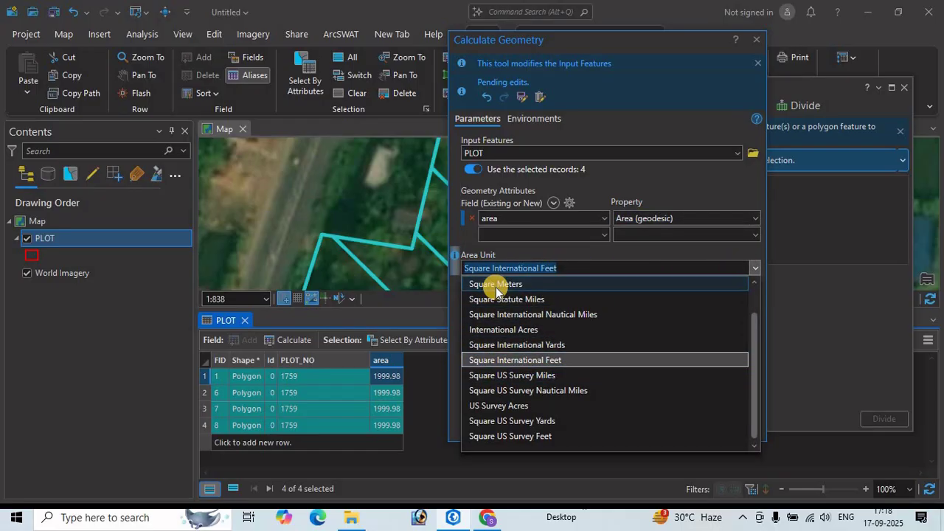
click(548, 361)
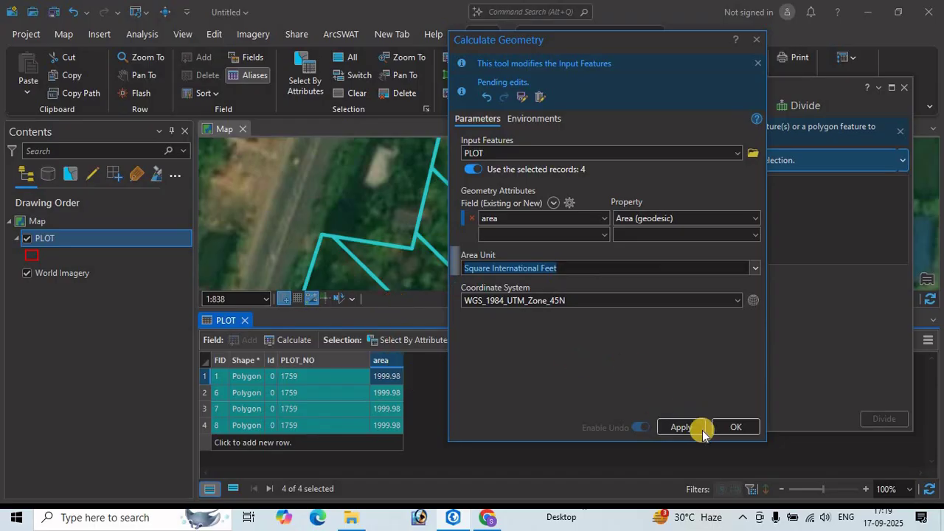
click(681, 428)
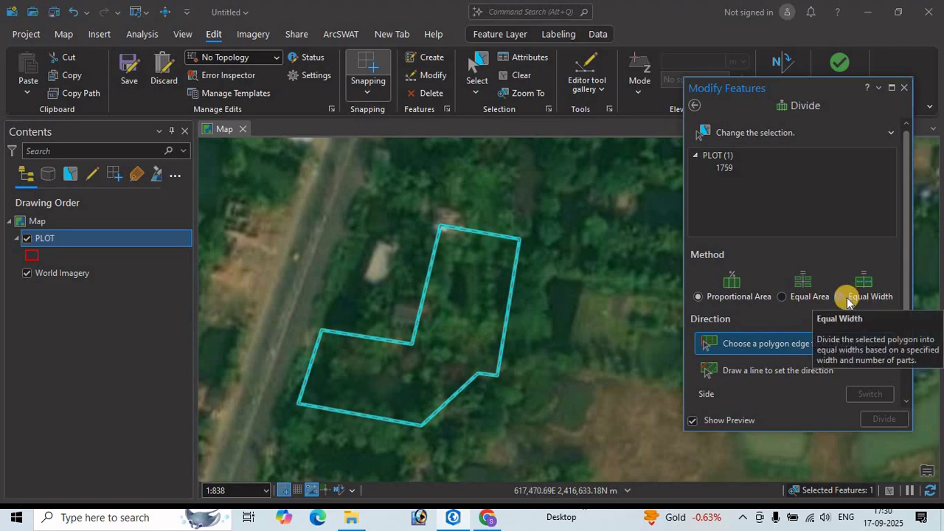
Set the division method to Equal Width with a width of 50 ft and 2 parts.
click(839, 297)
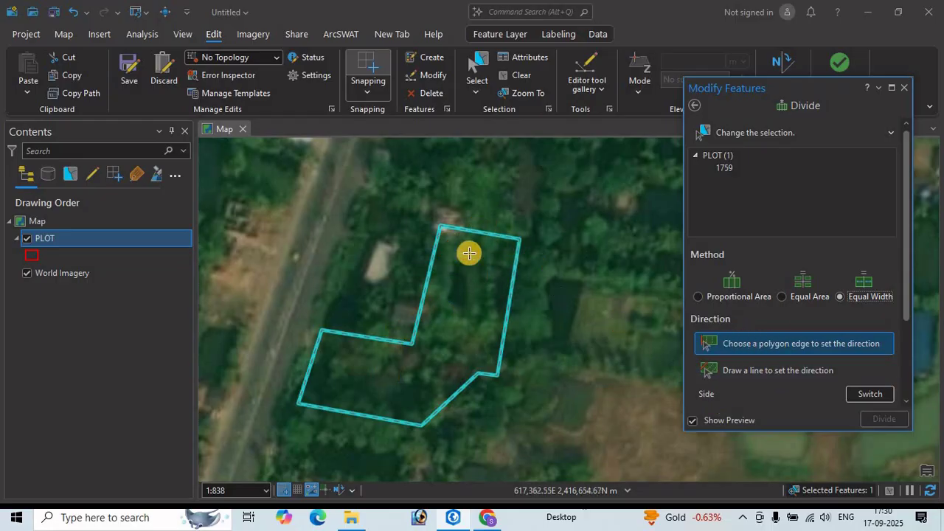
drag(906, 307, 910, 374)
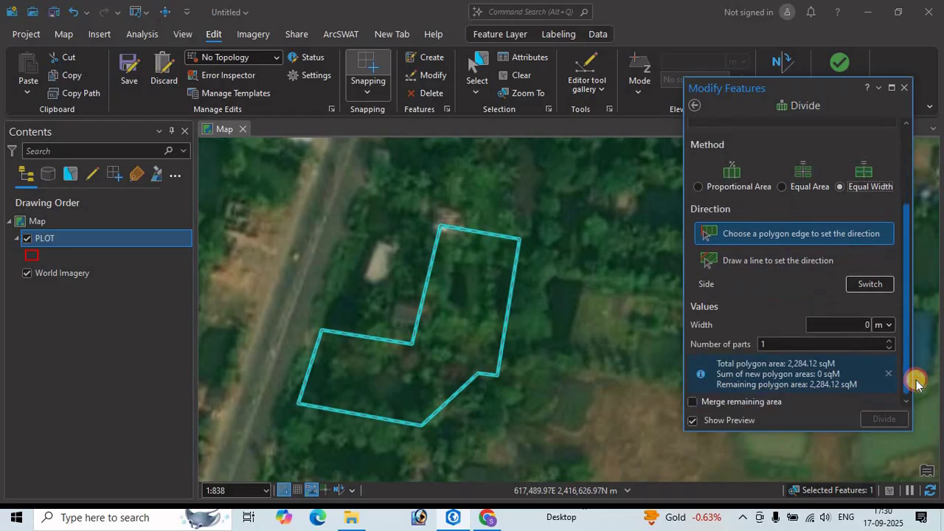
click(891, 324)
click(881, 356)
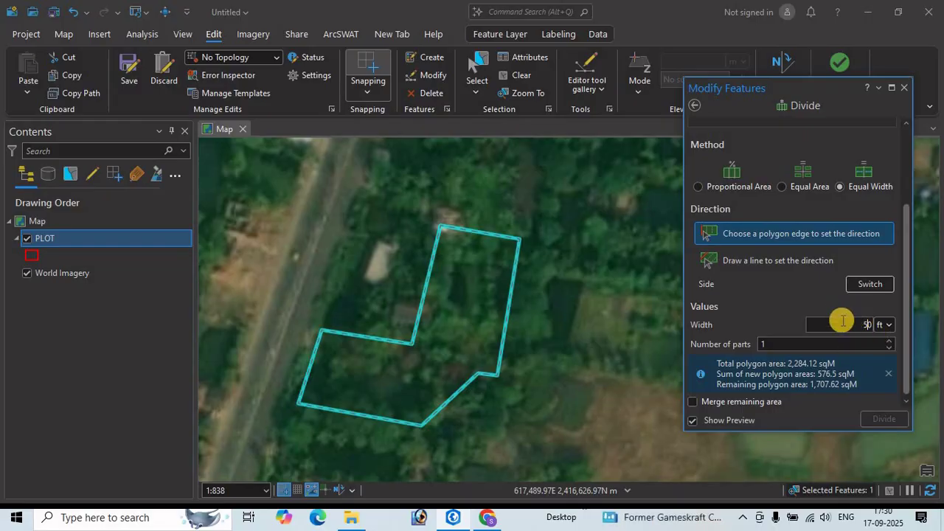
click(889, 377)
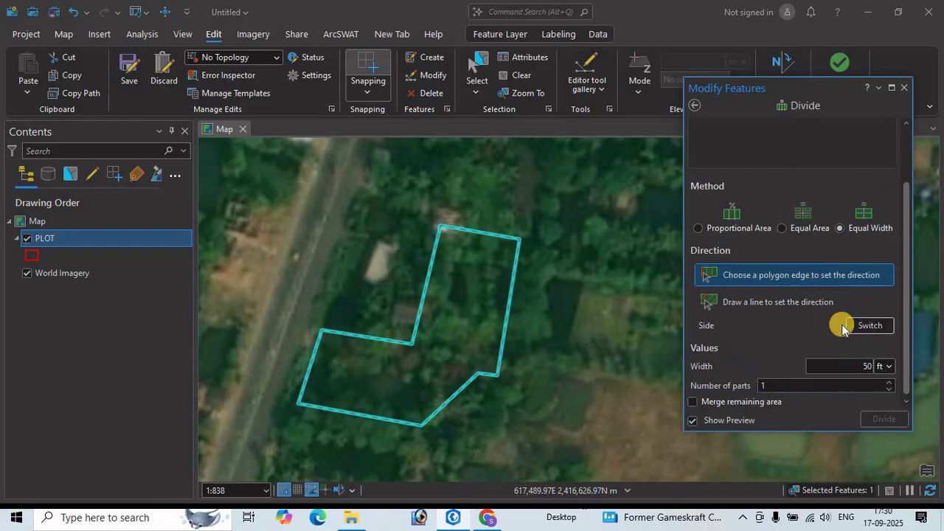
click(884, 384)
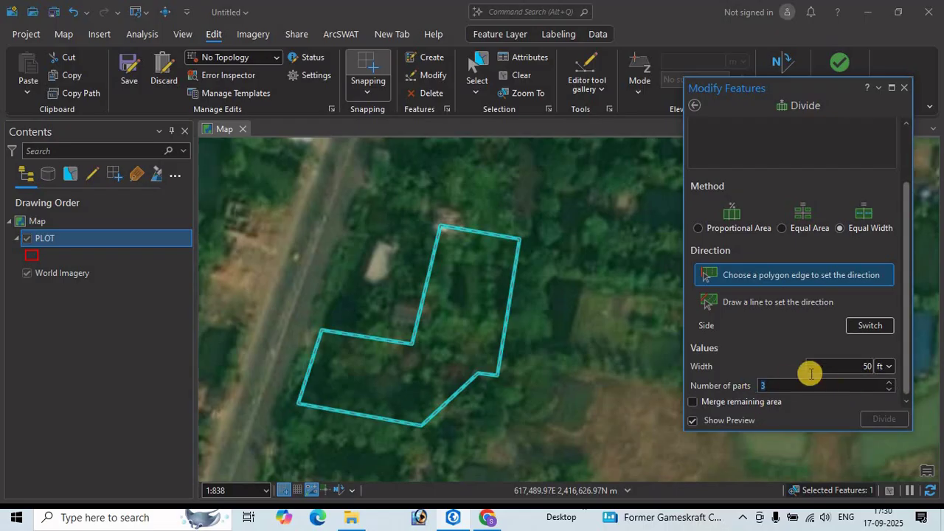
click(889, 389)
Divide the plot by equal width, using its northern edge as the direction.
click(752, 276)
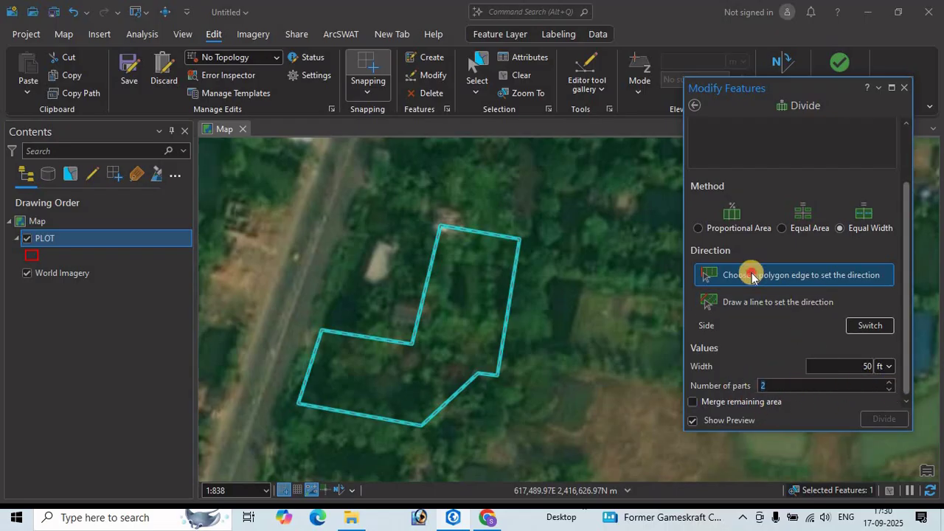
click(480, 234)
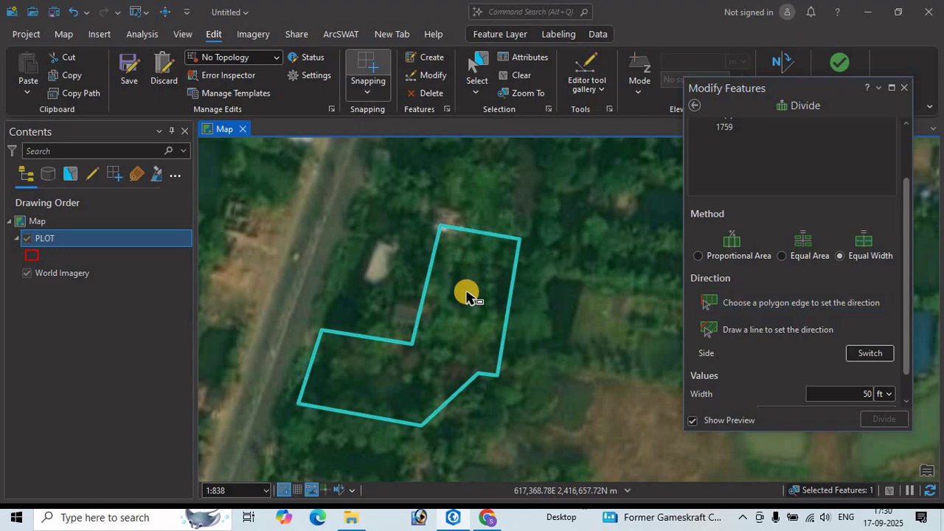
click(467, 295)
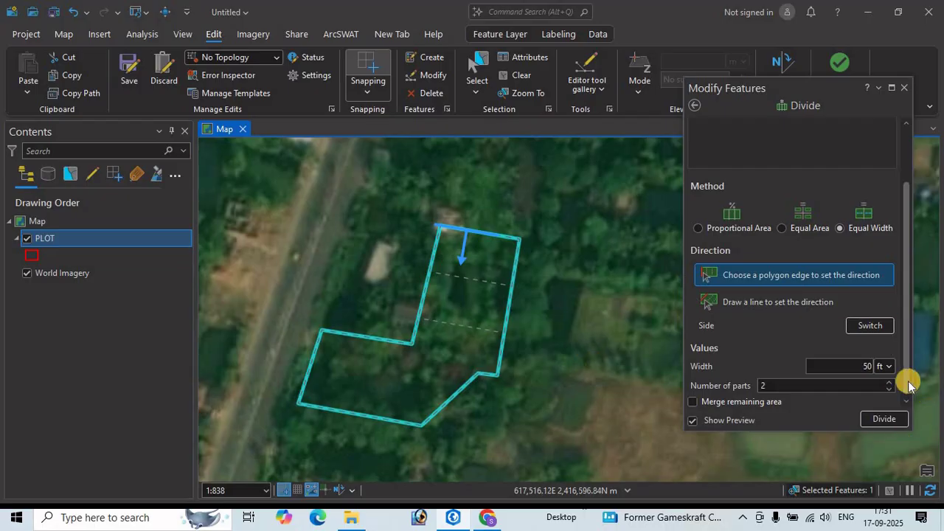
click(885, 419)
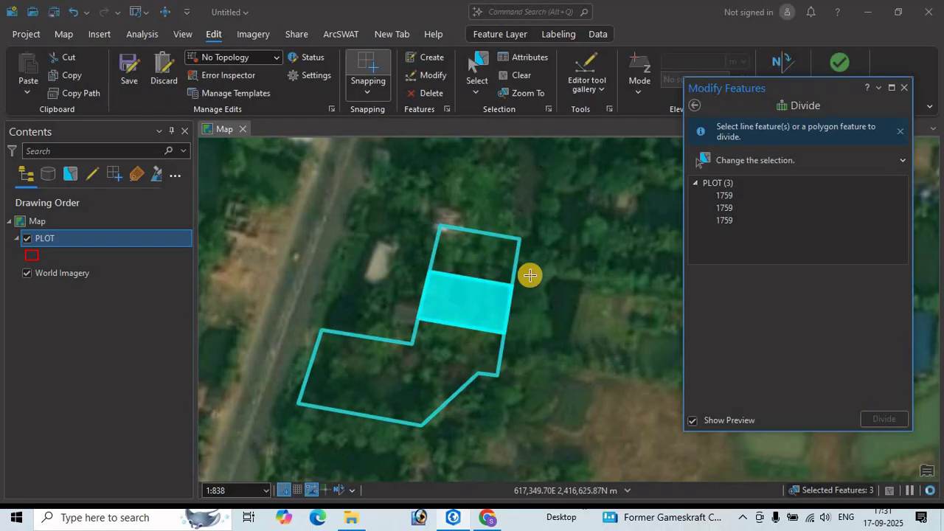
Measure the widths of the northern and middle plot parts as geodesic distances in feet.
click(101, 35)
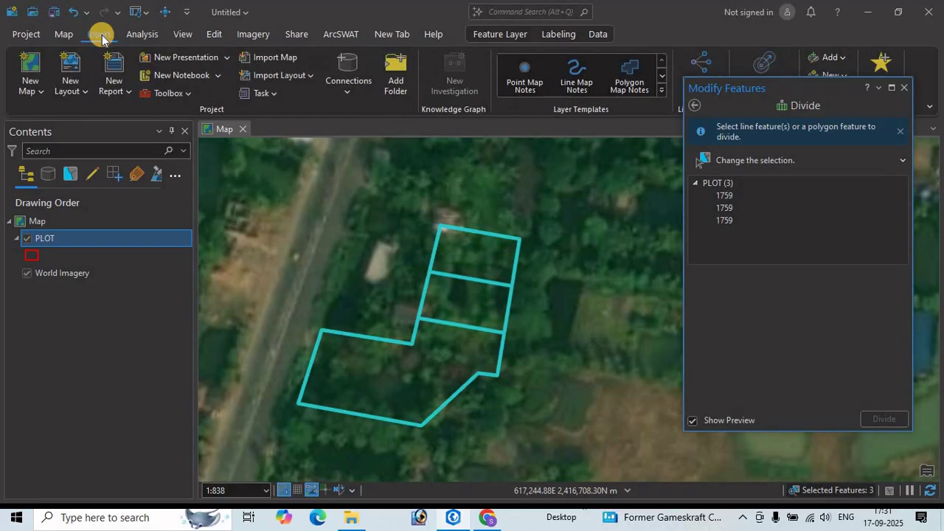
click(64, 34)
click(519, 91)
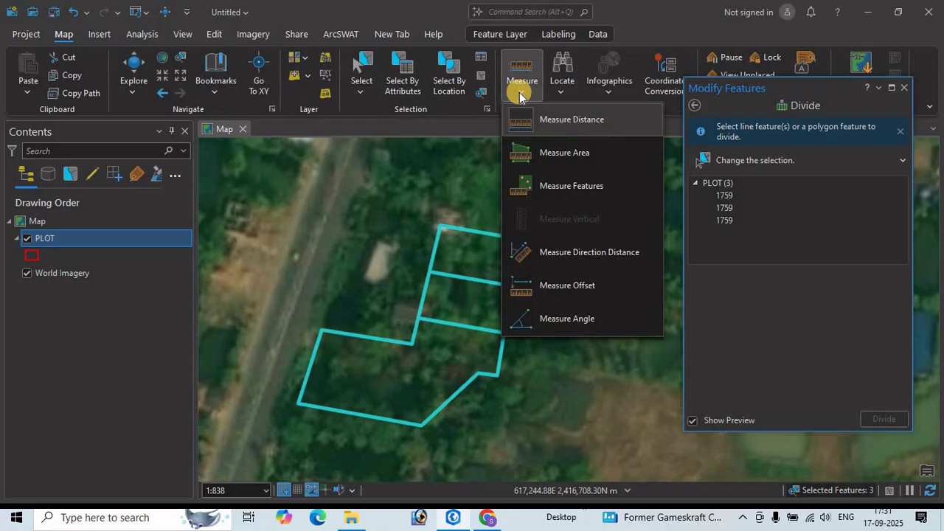
click(574, 121)
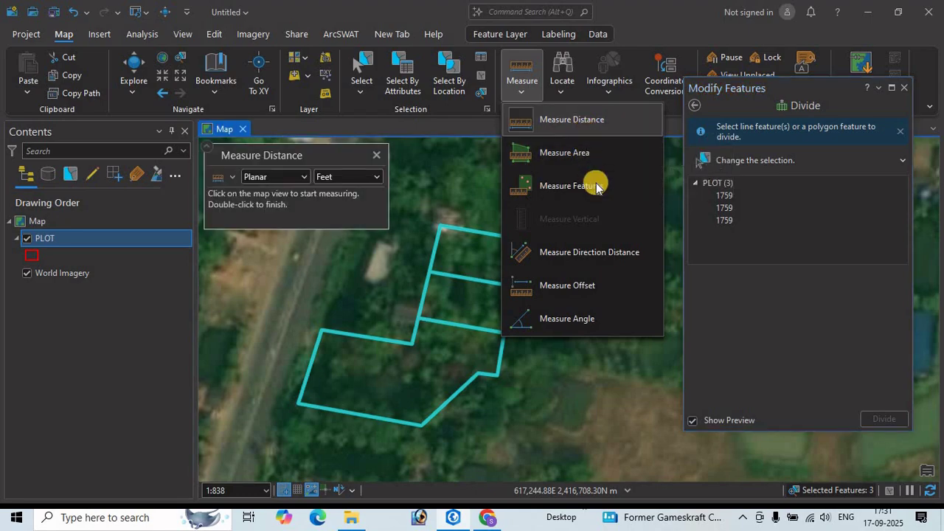
click(306, 178)
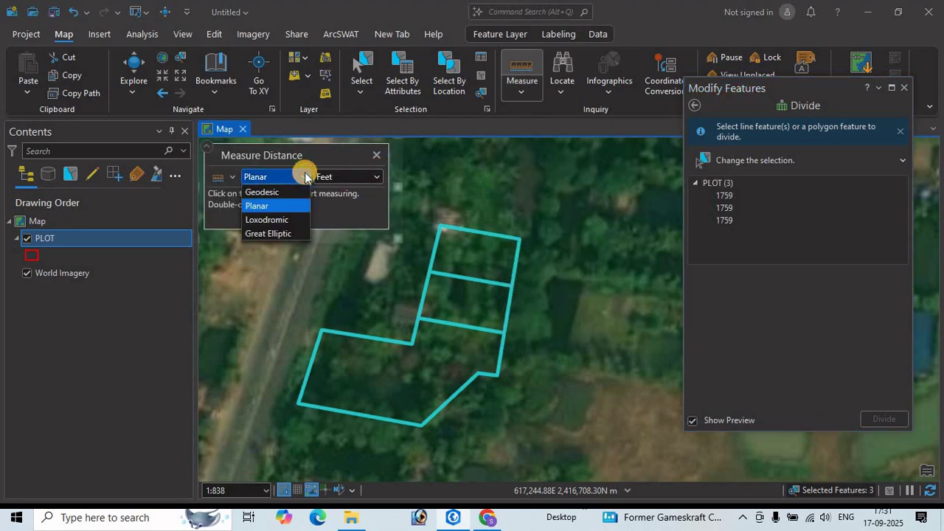
click(254, 192)
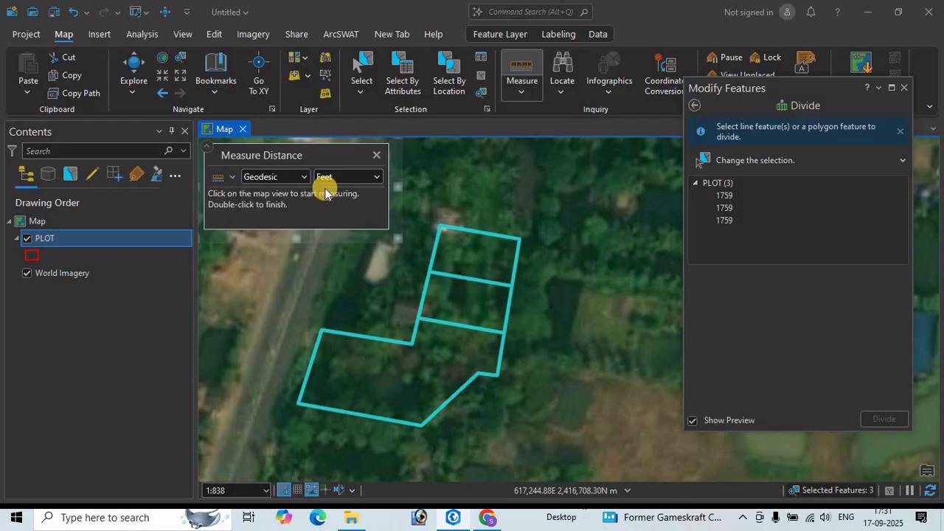
click(477, 233)
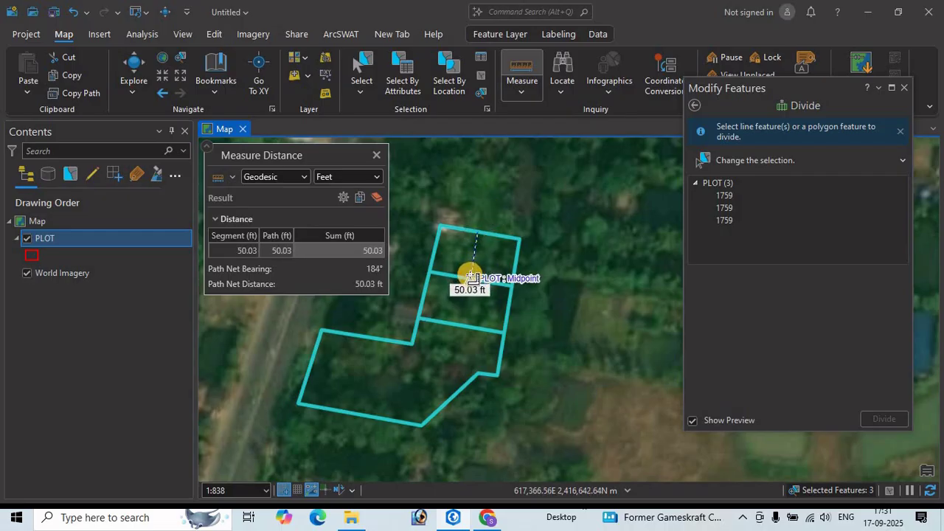
click(470, 275)
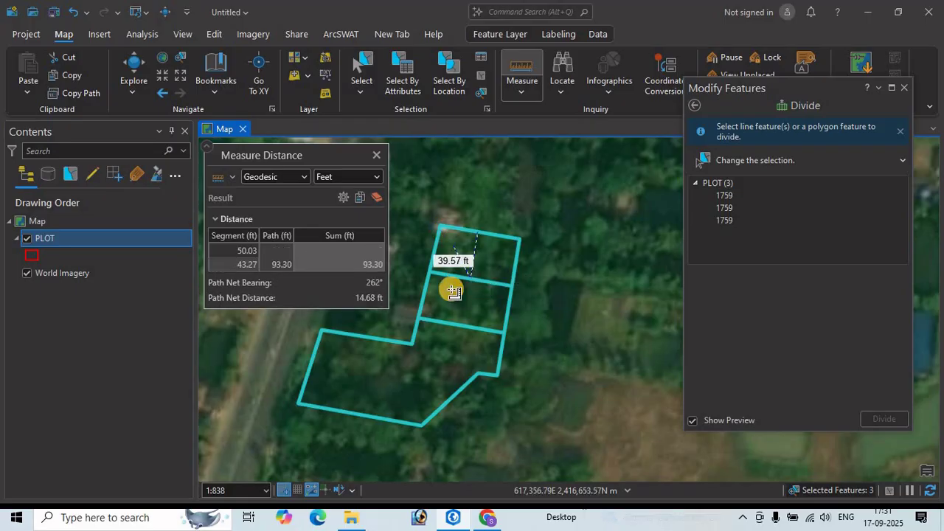
click(376, 197)
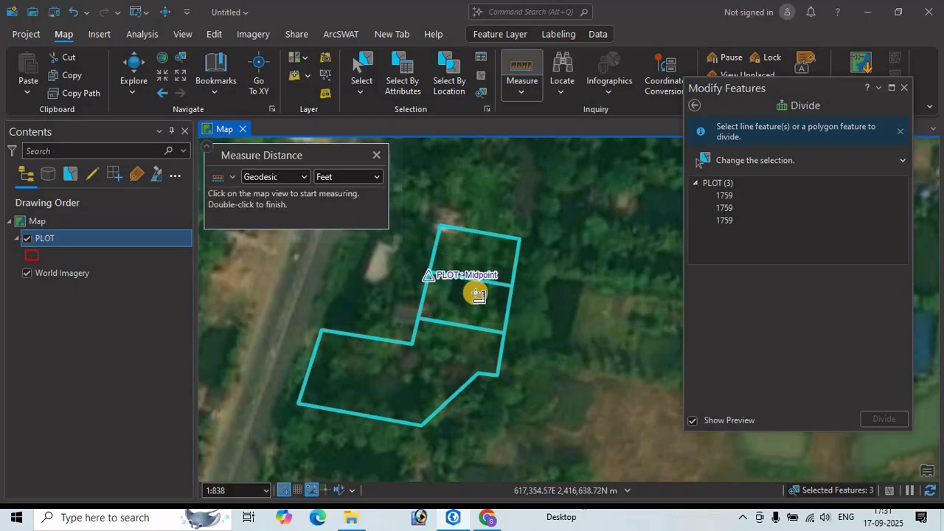
click(469, 279)
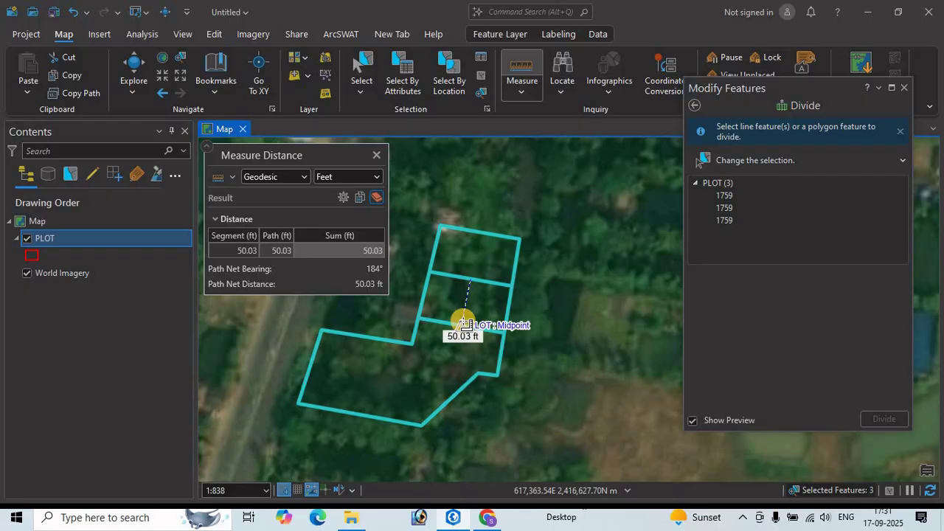
click(376, 198)
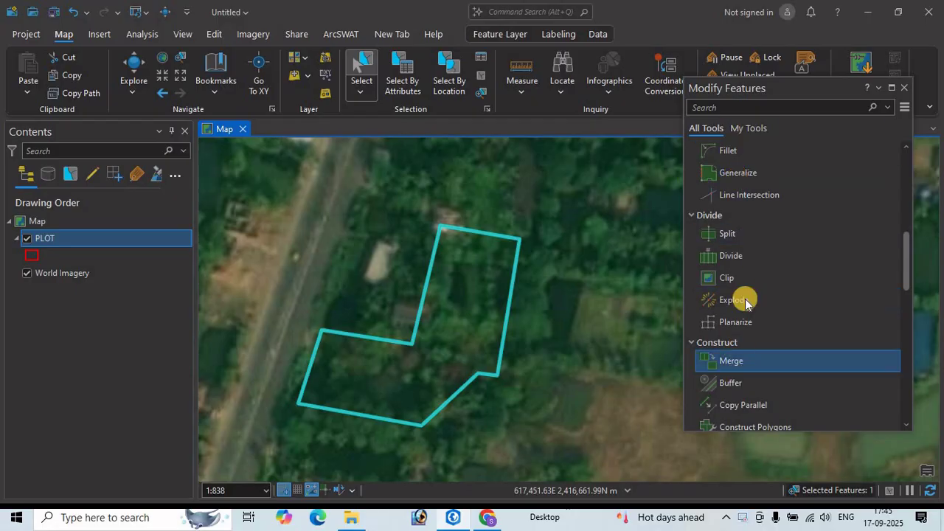
Set up an Equal Area division of the single plot polygon, with its northern edge as the direction.
click(731, 258)
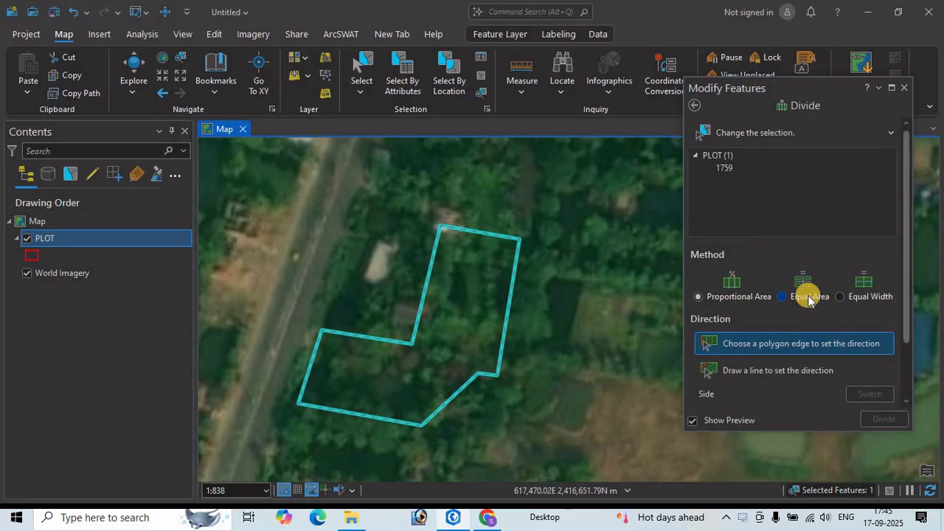
click(782, 297)
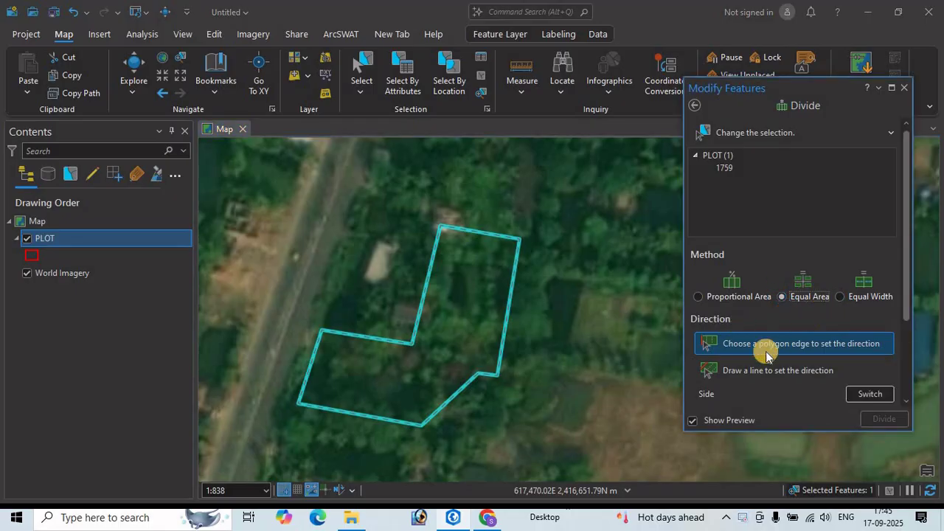
scroll(819, 354, down, 1)
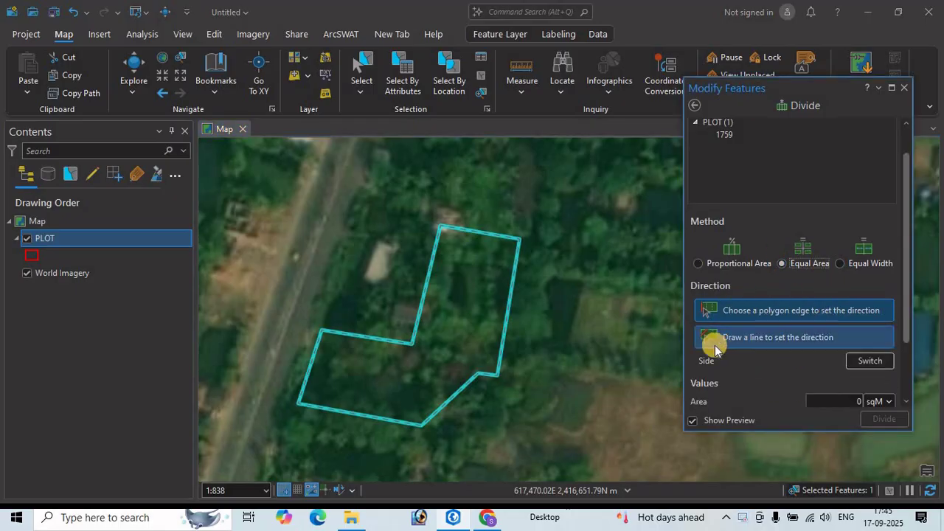
click(740, 312)
click(477, 230)
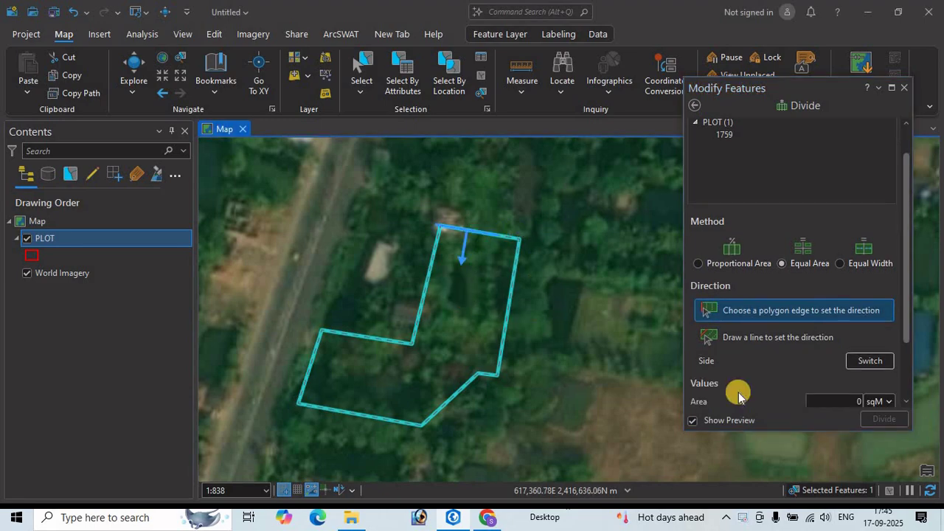
Divide the plot into 3 new parts of 5,000 sqFt each, leaving the remaining area undistributed.
drag(908, 330, 906, 362)
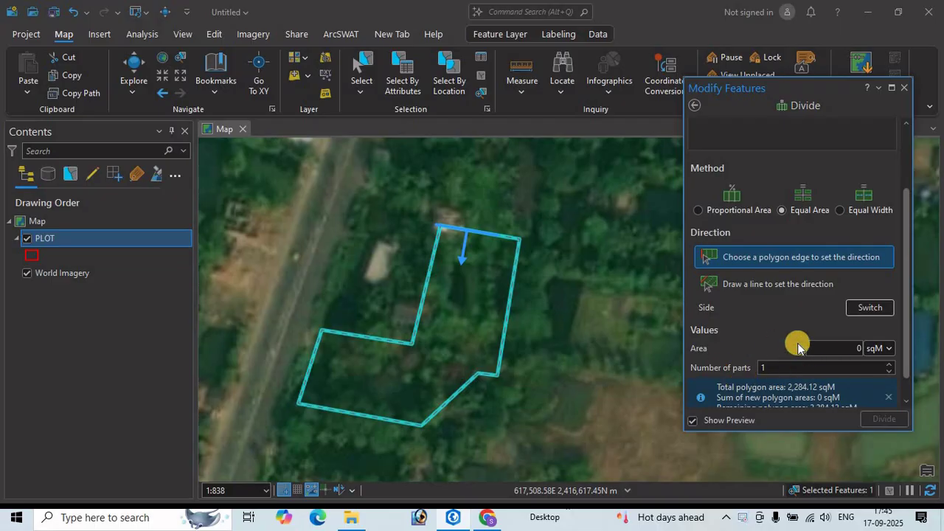
click(889, 349)
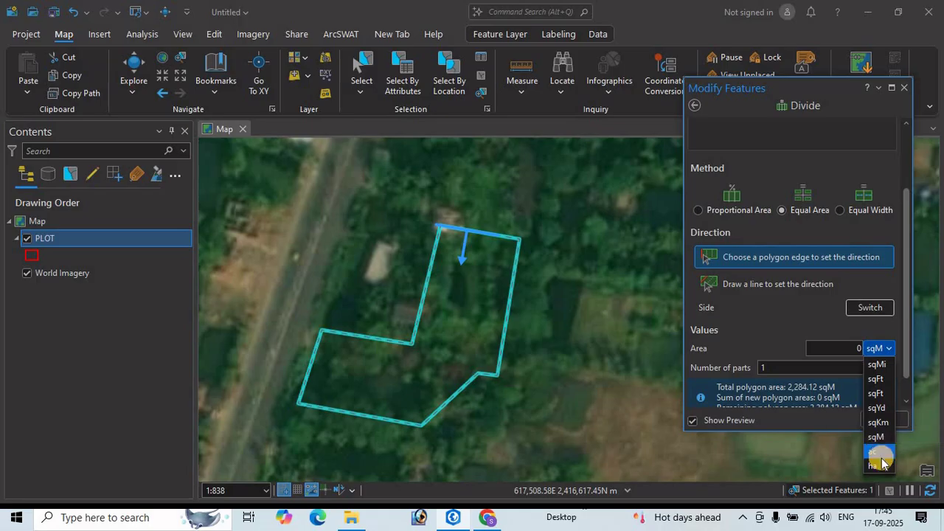
click(873, 381)
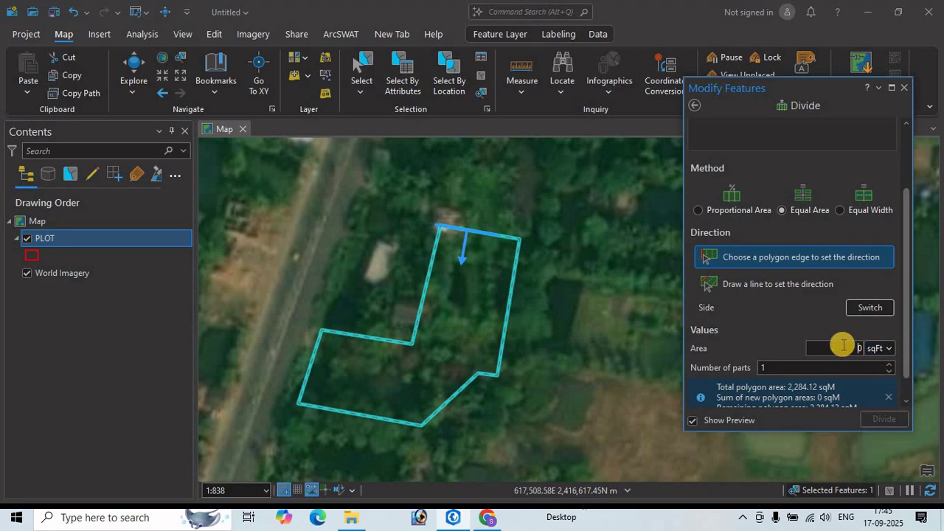
text(000)
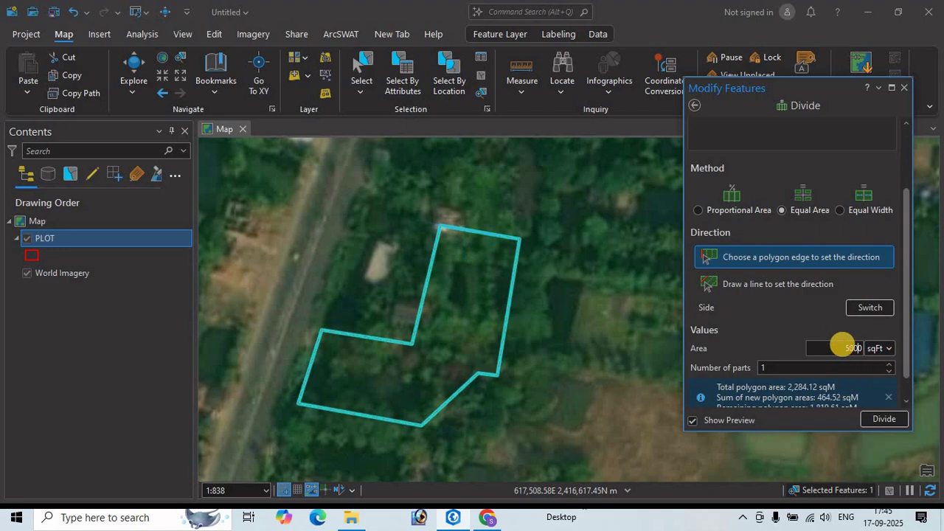
click(890, 366)
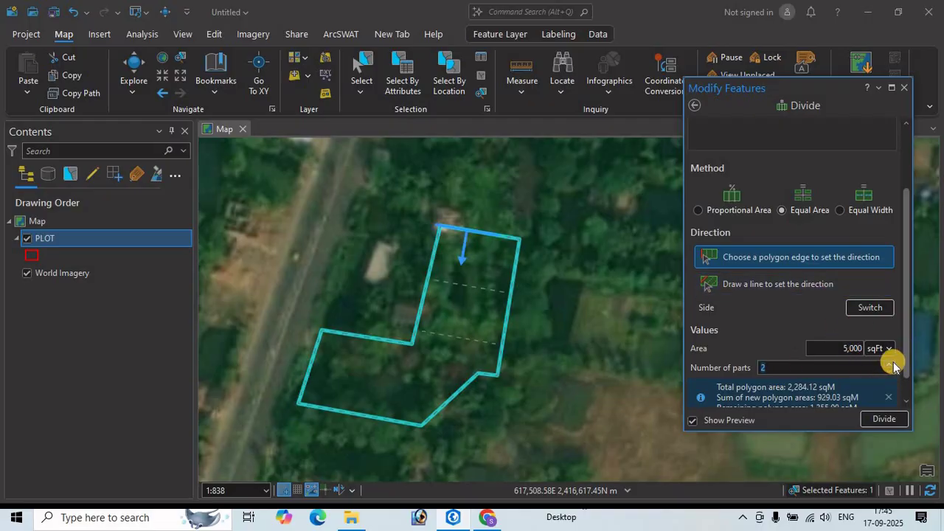
click(890, 364)
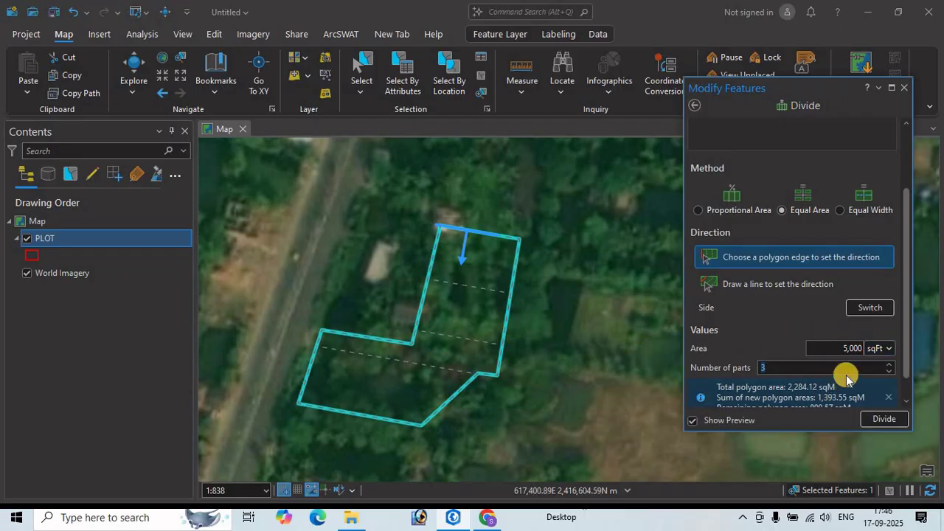
click(889, 364)
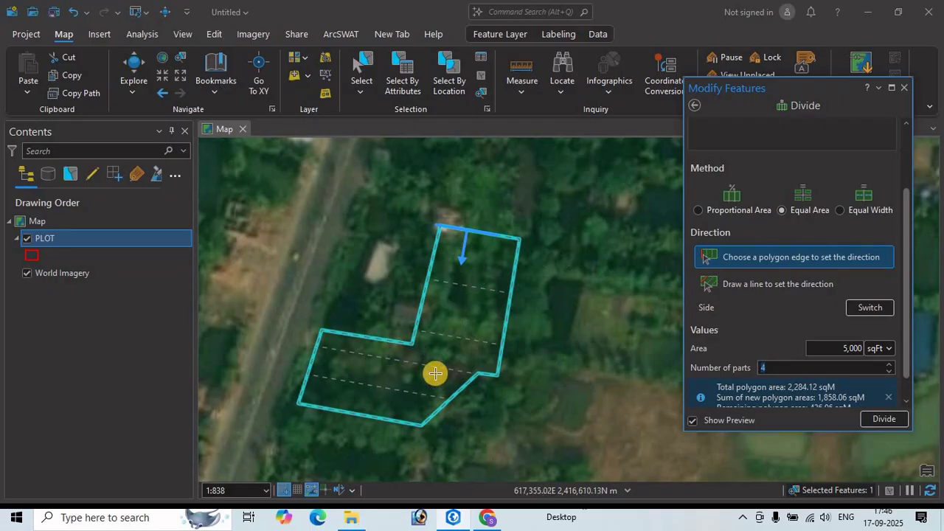
click(889, 374)
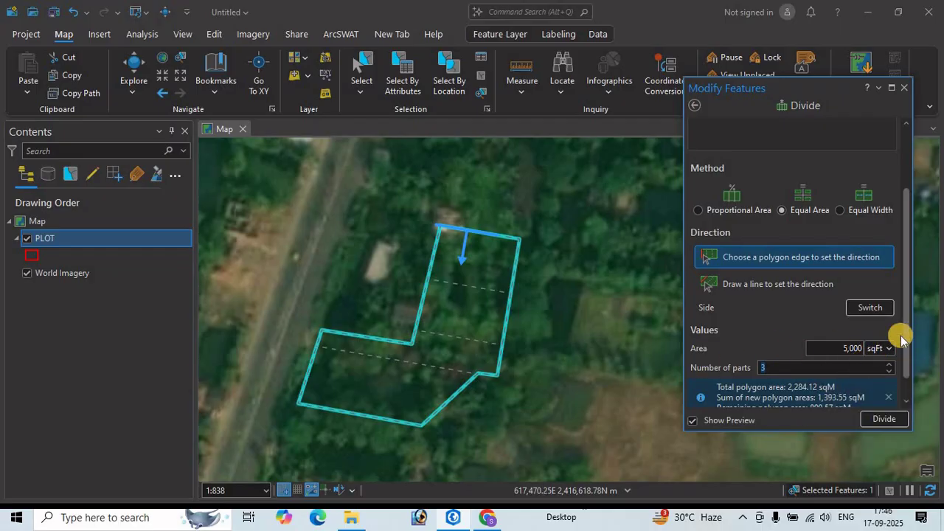
scroll(898, 398, down, 1)
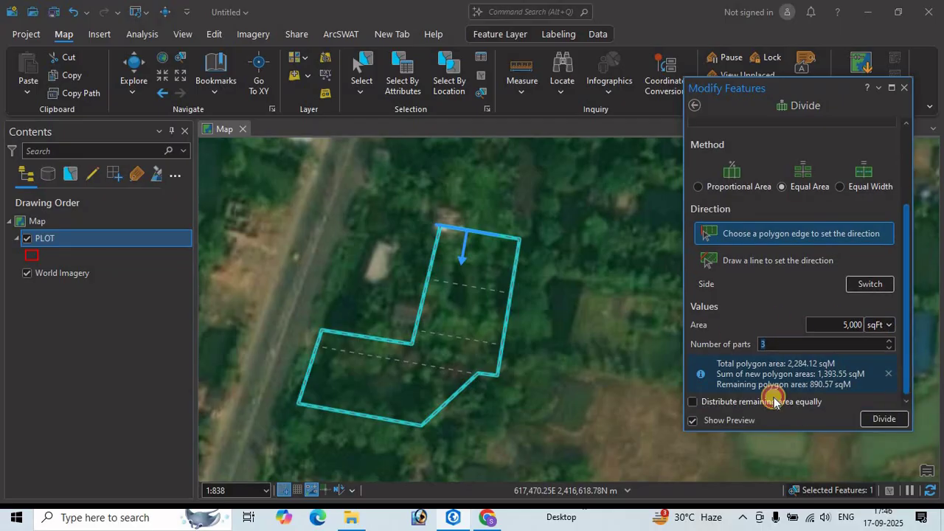
click(885, 421)
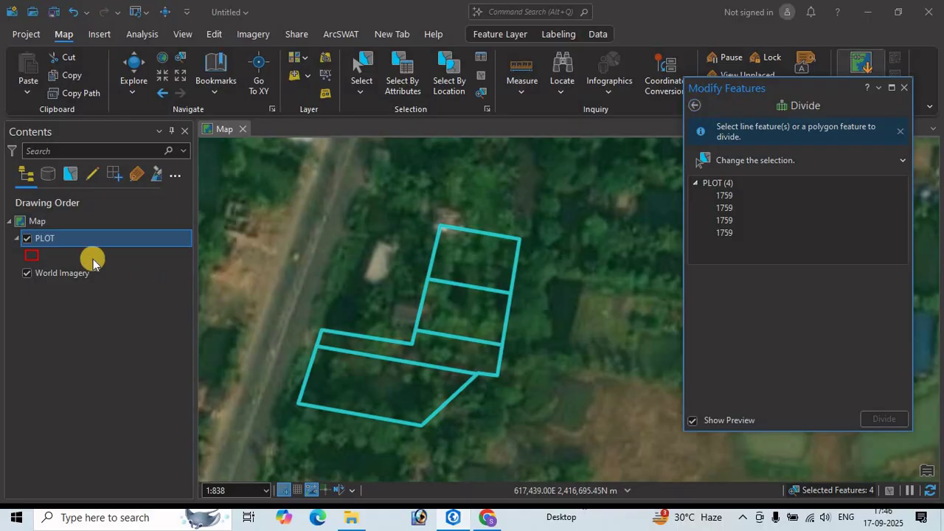
Open the PLOT layer's attribute table with the newly divided parts selected.
right_click(59, 238)
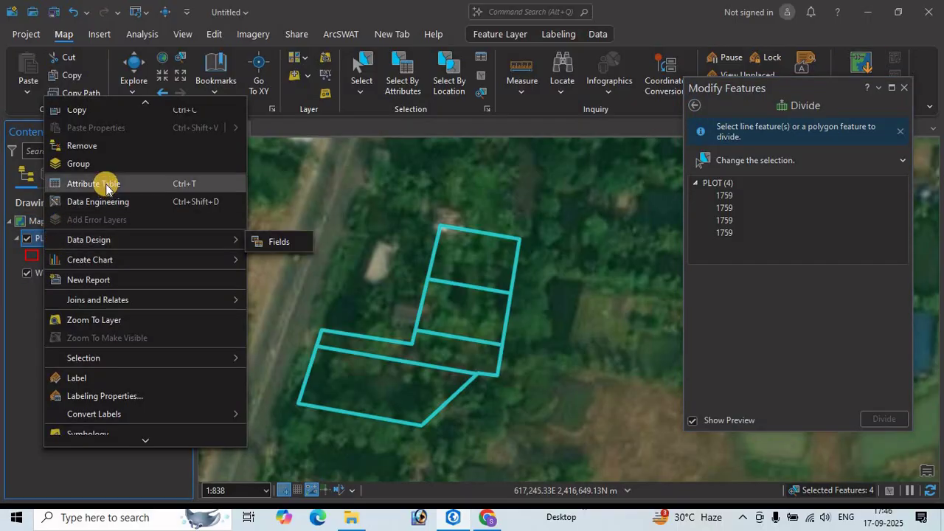
click(105, 184)
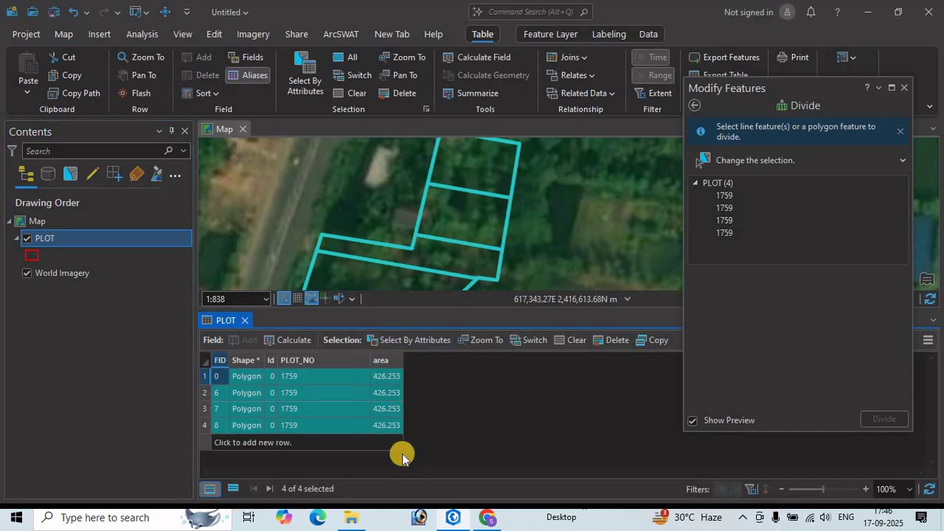
Calculate the geodesic area of the four selected plot parts into the area field, in Square Meters with WGS_1984_UTM_Zone_45N.
right_click(381, 364)
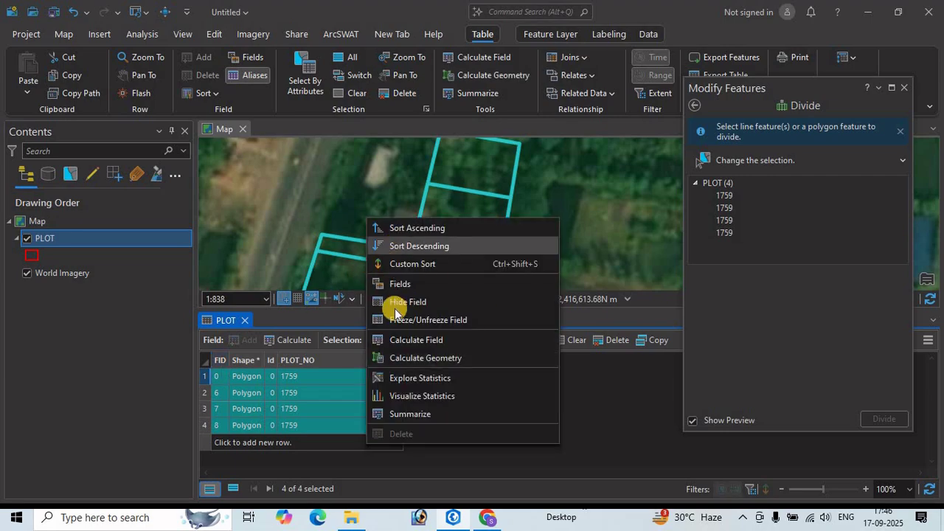
click(427, 359)
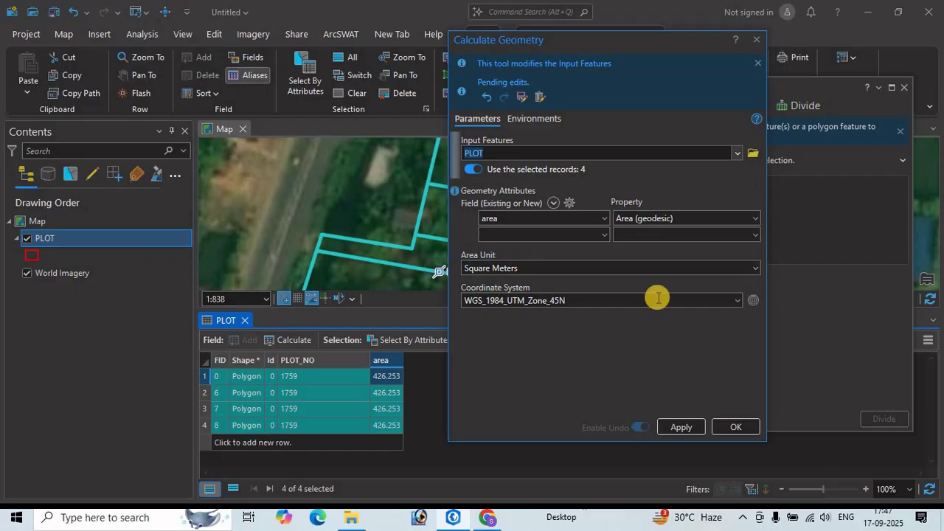
click(681, 428)
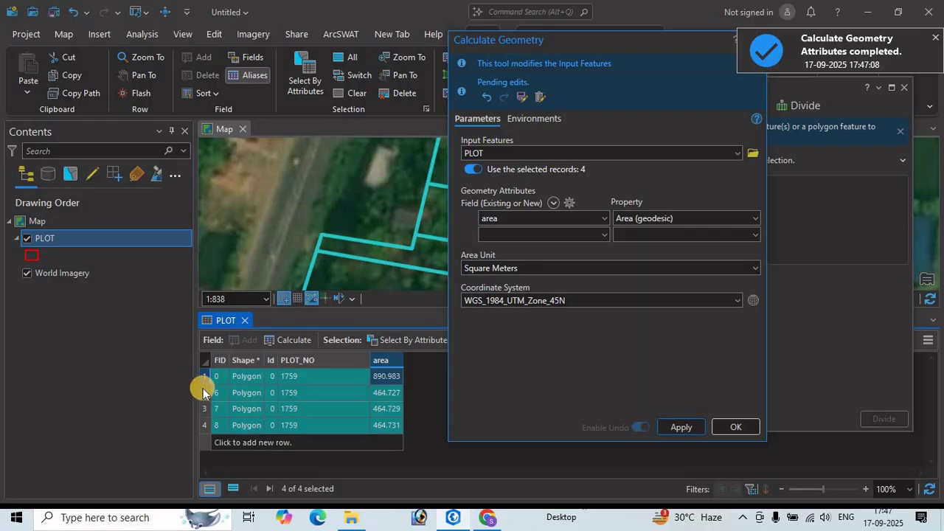
Select only the records with FID 6, 7 and 8 to highlight them on the map, and close Calculate Geometry with Square Meters kept.
drag(203, 392, 195, 428)
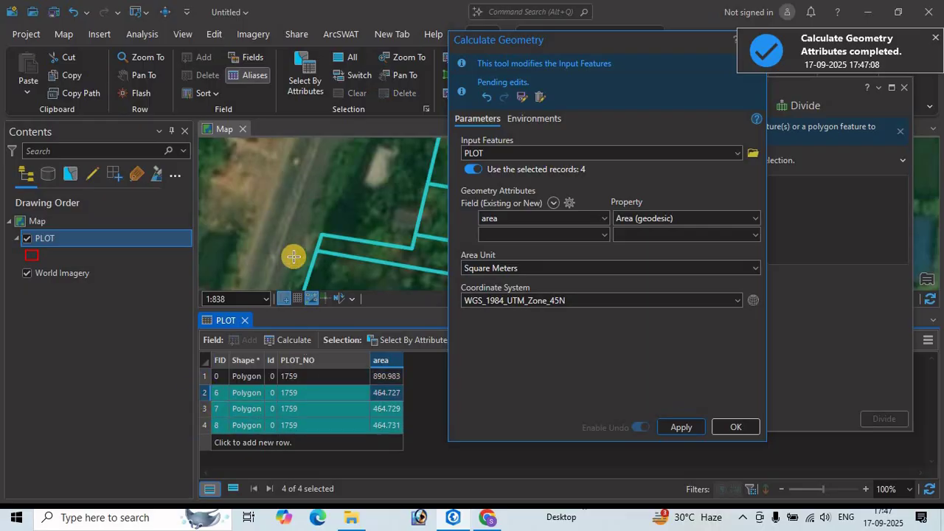
scroll(293, 243, down, 2)
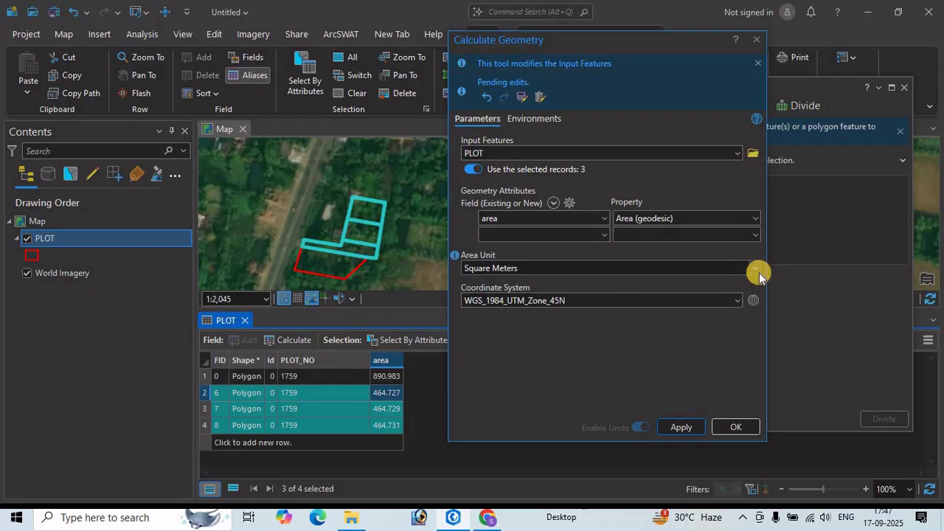
click(723, 270)
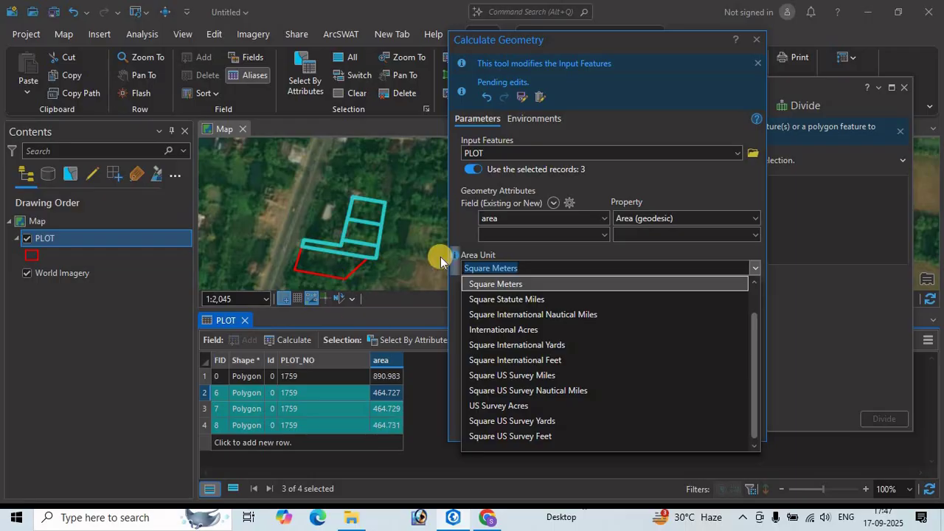
click(753, 42)
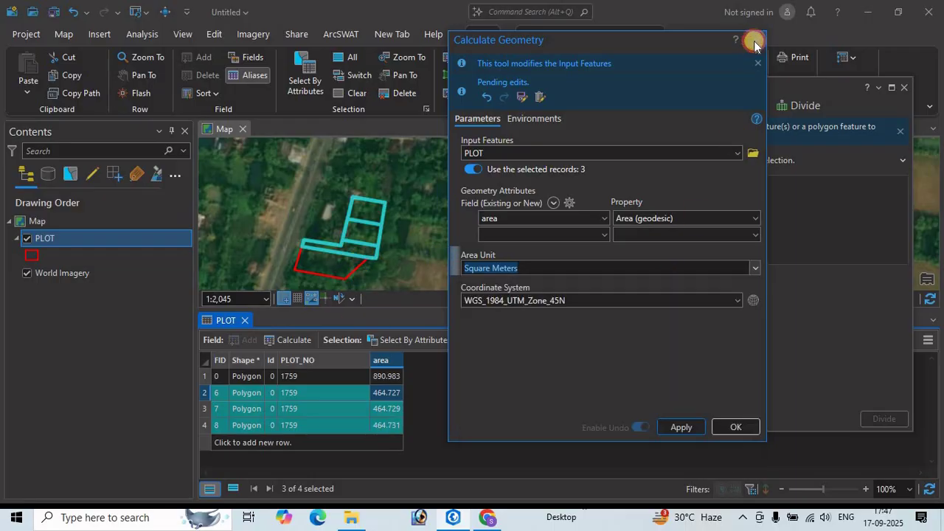
click(743, 428)
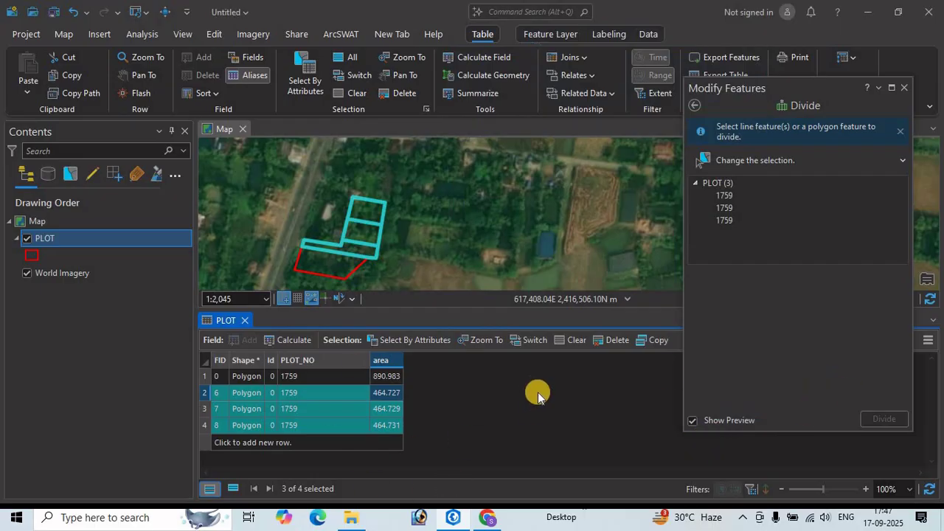